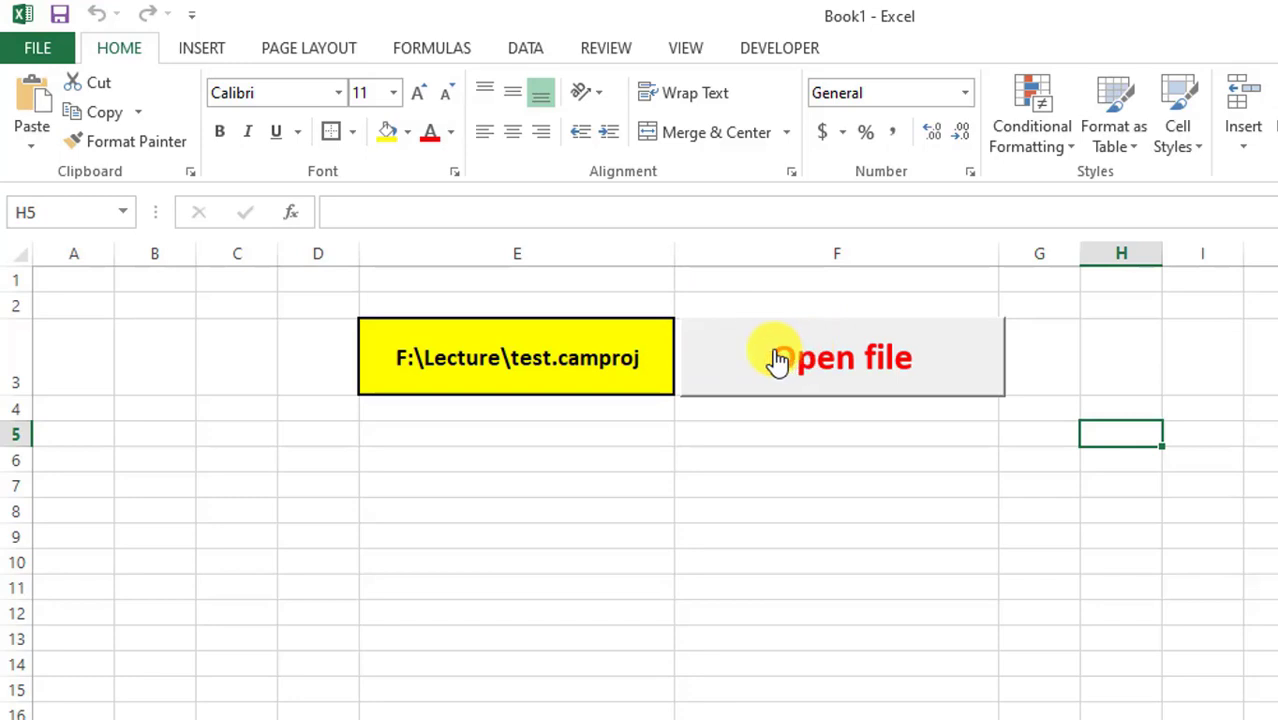
- Select yellow cell E3, run the Browse macro, and look through the final file and PDF to Excel folders
{"action": "left_click", "coordinate": [416, 372]}
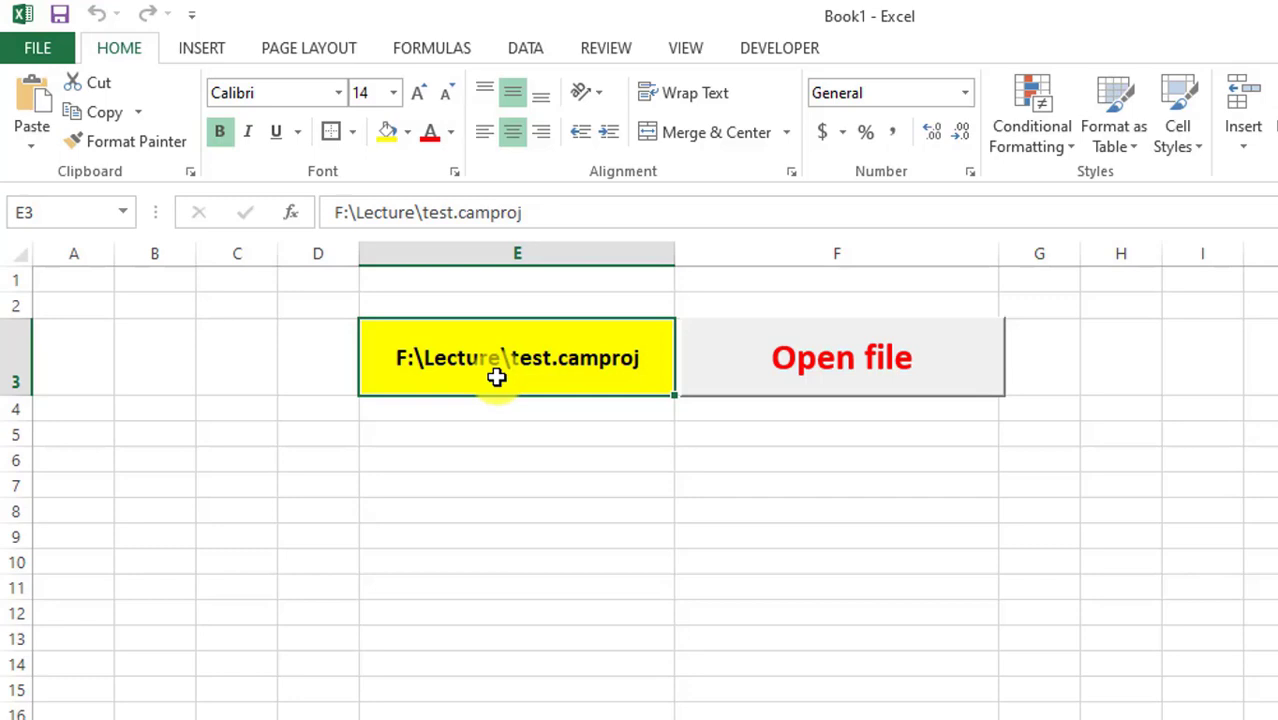
{"action": "left_click", "coordinate": [918, 354]}
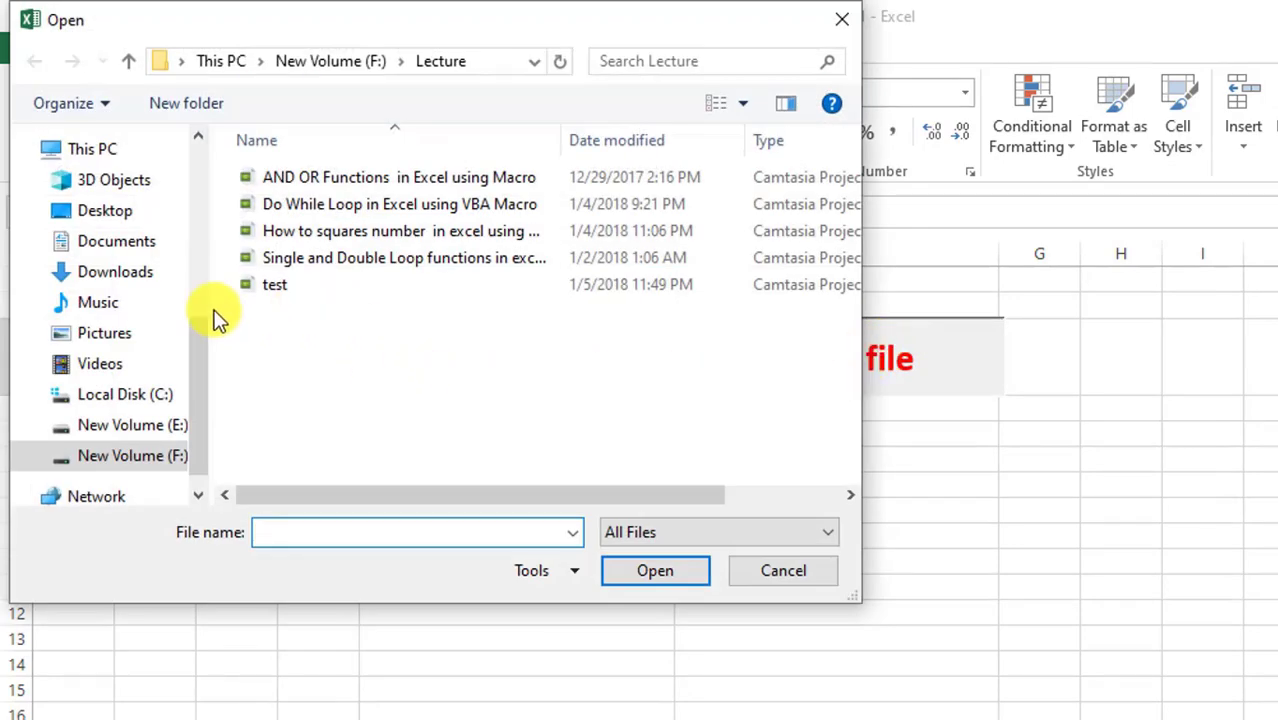
{"action": "left_click", "coordinate": [129, 62]}
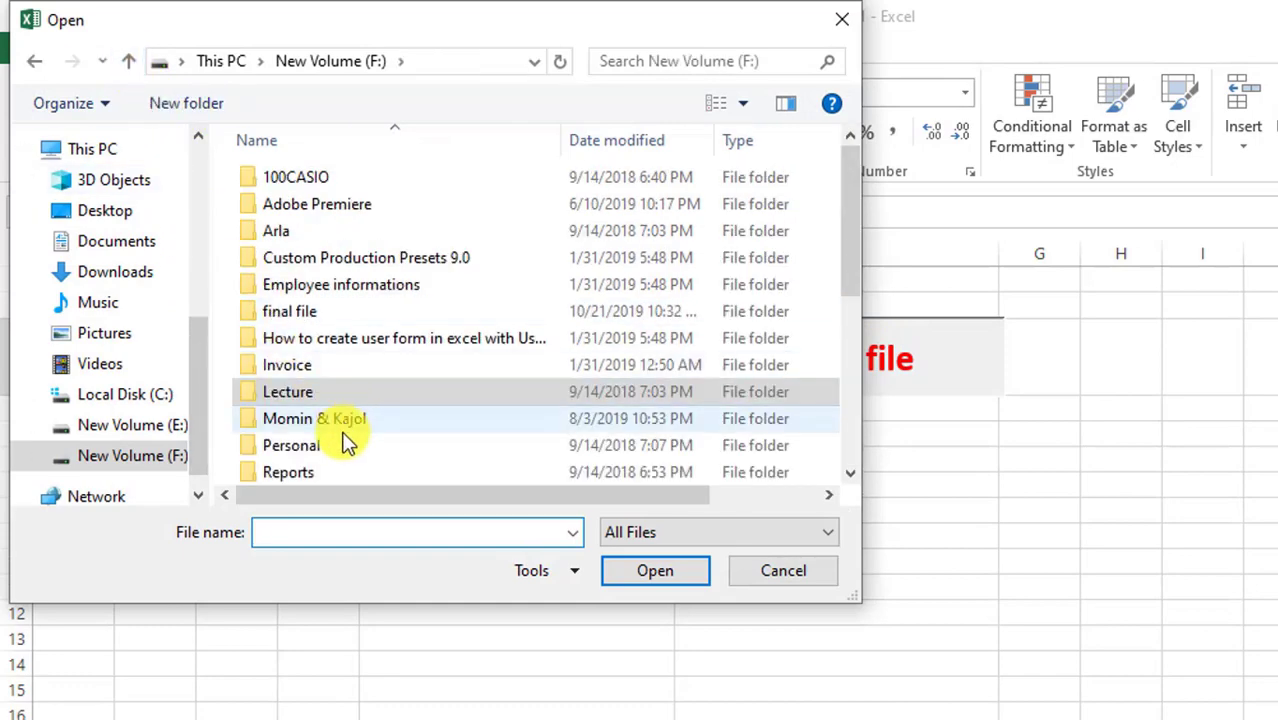
{"action": "double_click", "coordinate": [295, 310]}
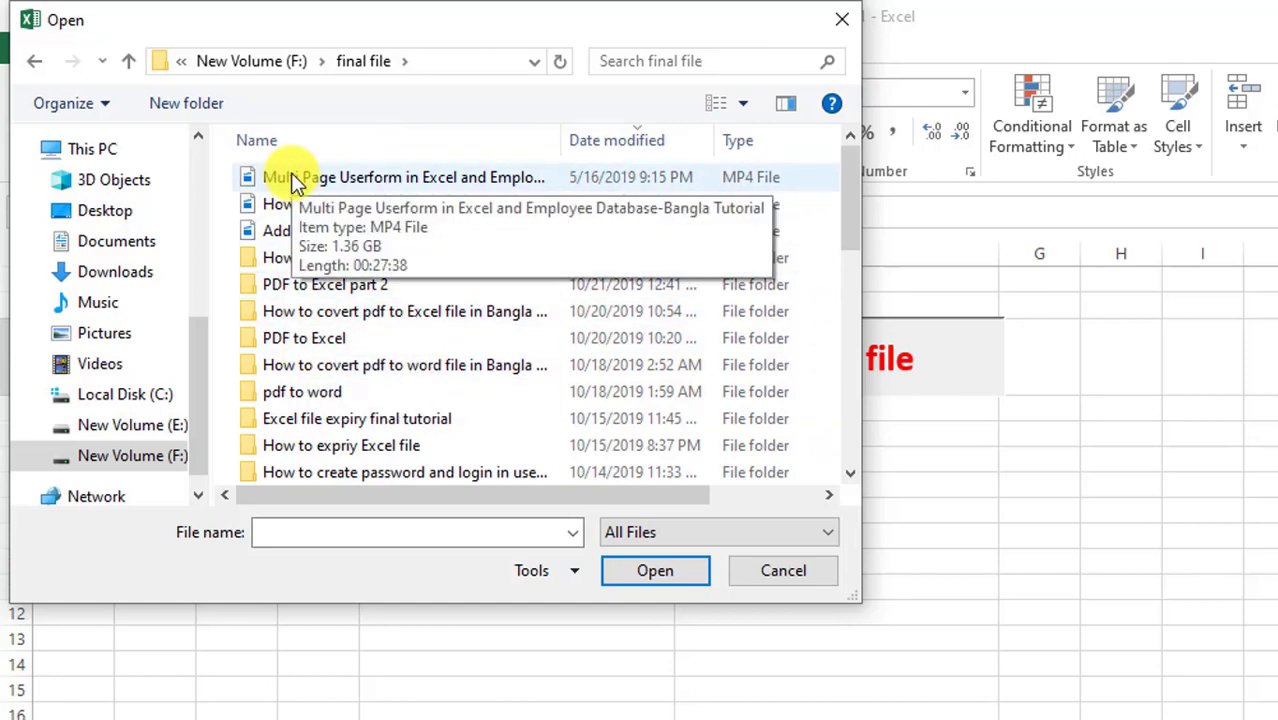
{"action": "double_click", "coordinate": [297, 340]}
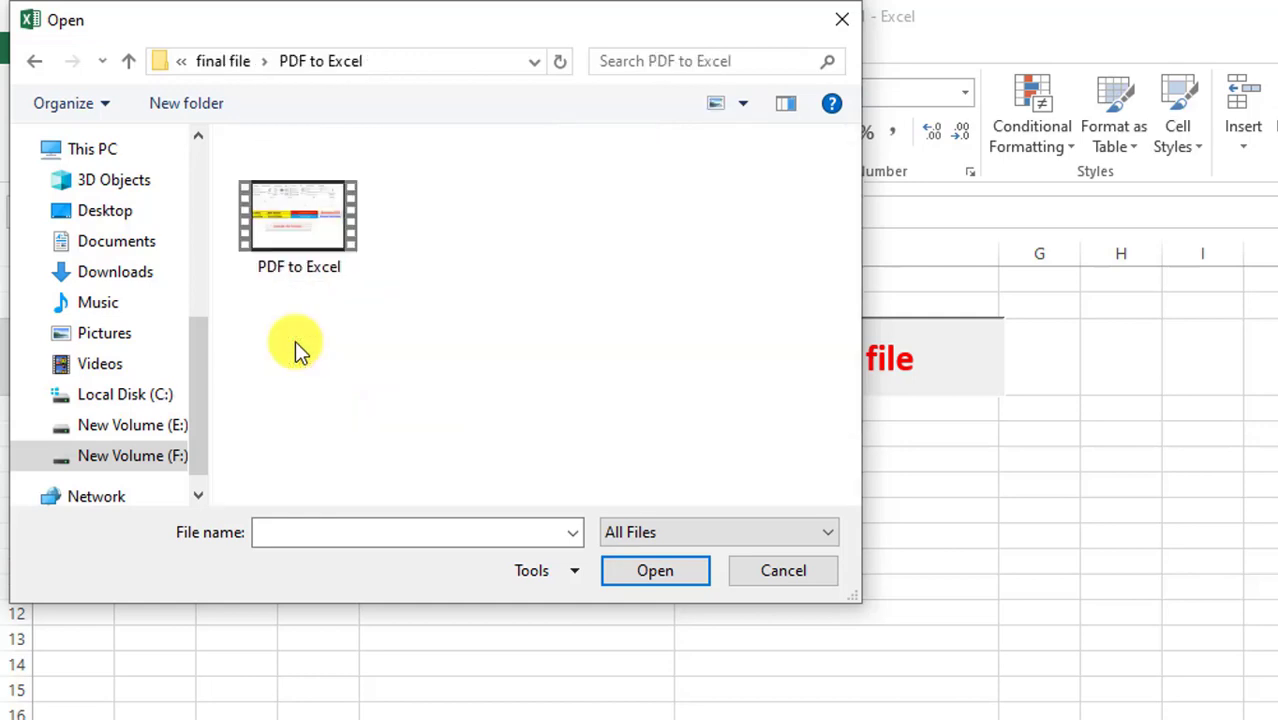
- Go back to drive F:, open the Invoice folder, and choose 1.pdf so E3 shows F:\Invoice\1.pdf
{"action": "left_click", "coordinate": [128, 61]}
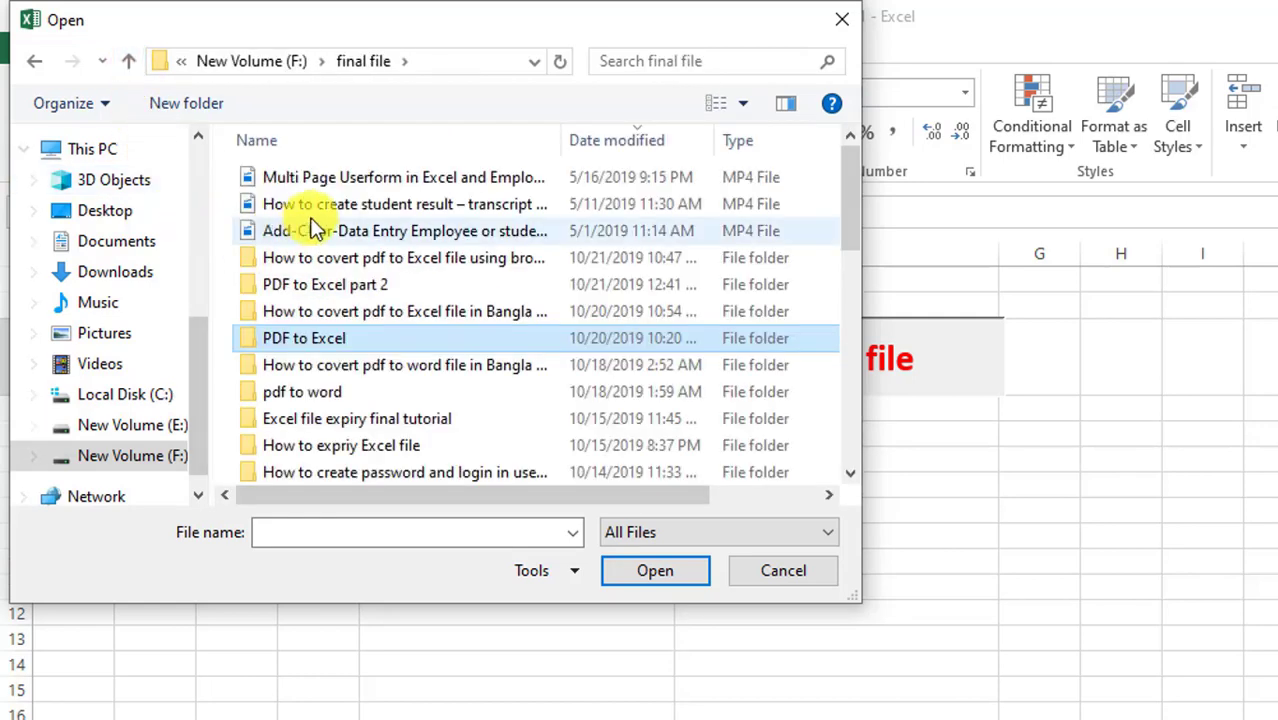
{"action": "scroll", "coordinate": [345, 418], "scroll_direction": "down", "scroll_amount": 5}
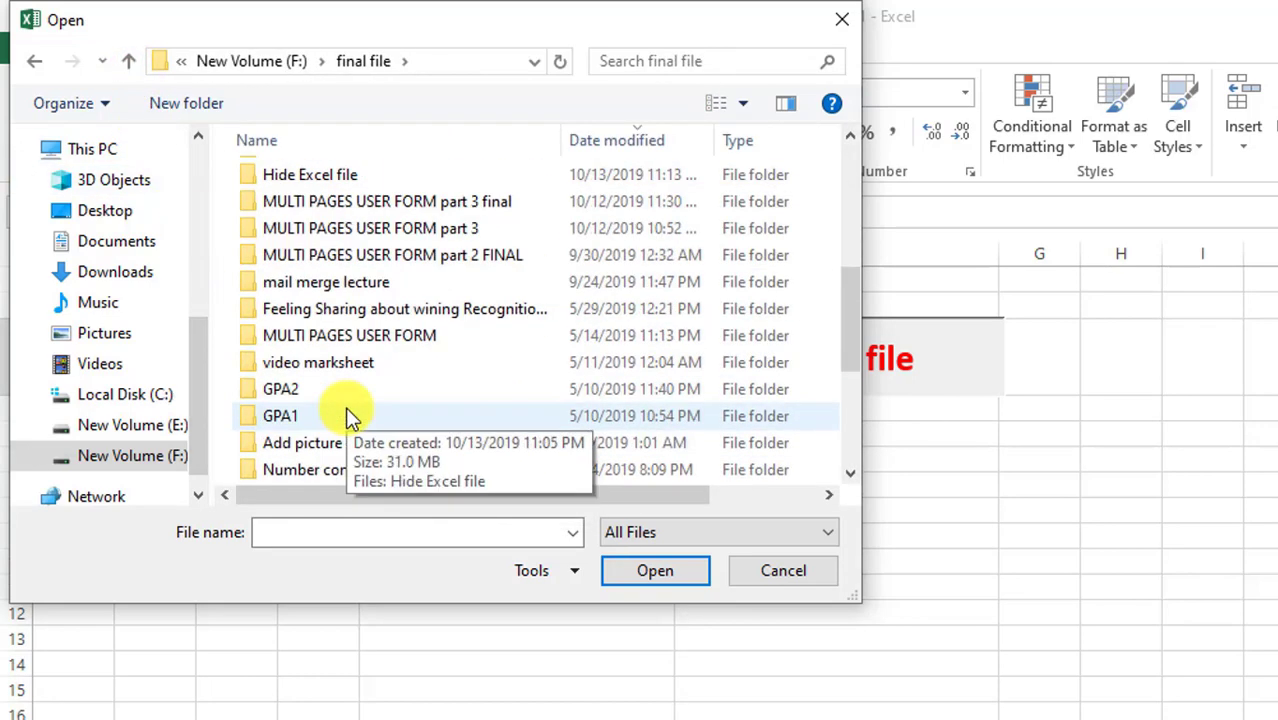
{"action": "scroll", "coordinate": [340, 418], "scroll_direction": "down", "scroll_amount": 3}
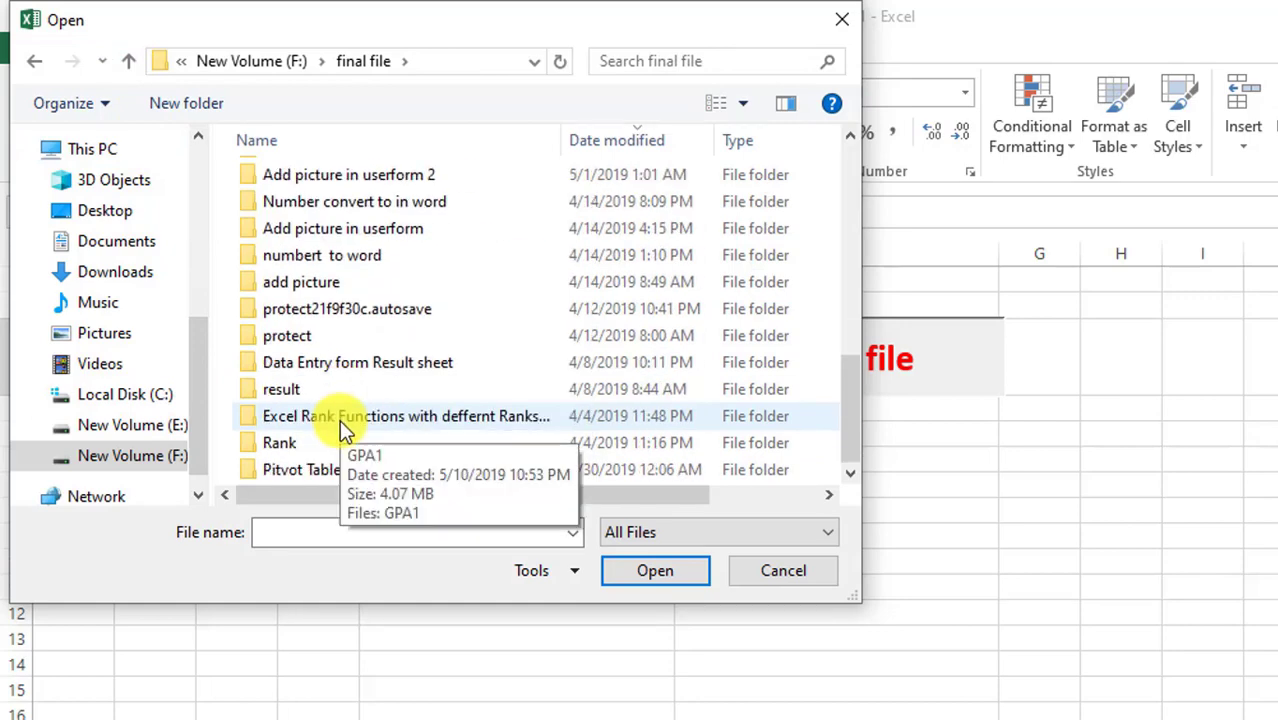
{"action": "scroll", "coordinate": [339, 419], "scroll_direction": "up", "scroll_amount": 3}
{"action": "scroll", "coordinate": [339, 422], "scroll_direction": "up", "scroll_amount": 5}
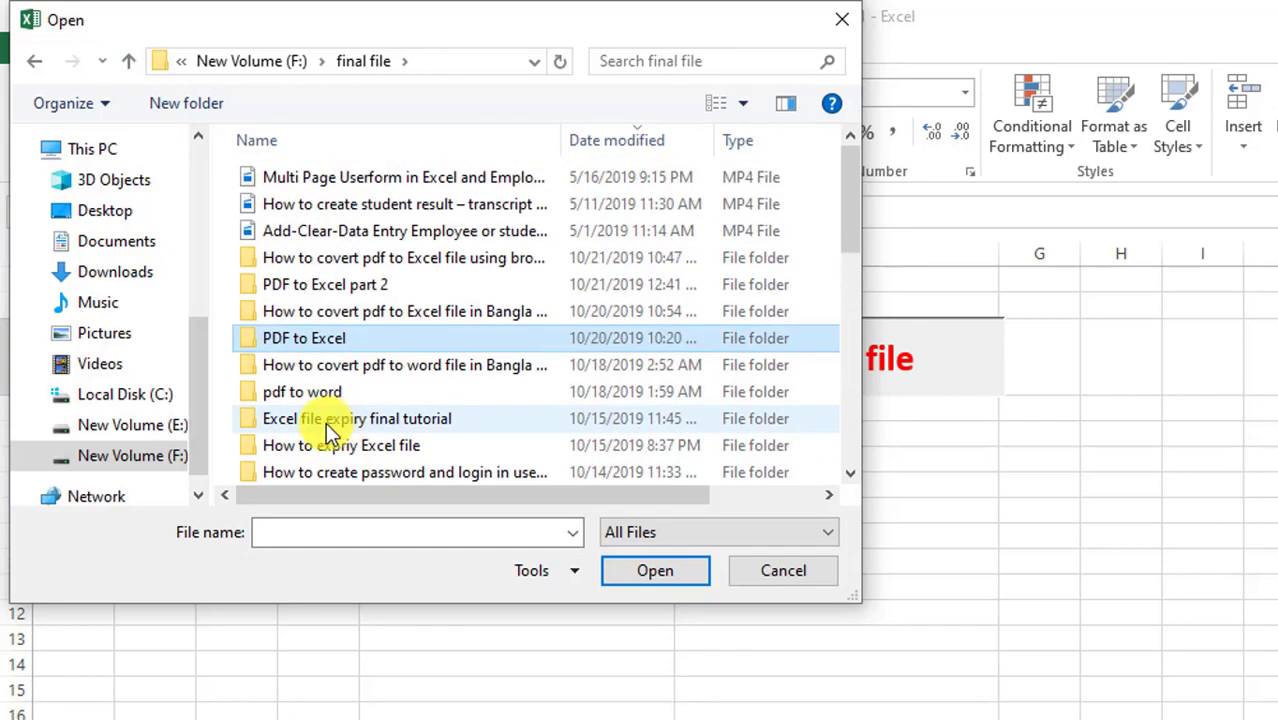
{"action": "left_click", "coordinate": [133, 62]}
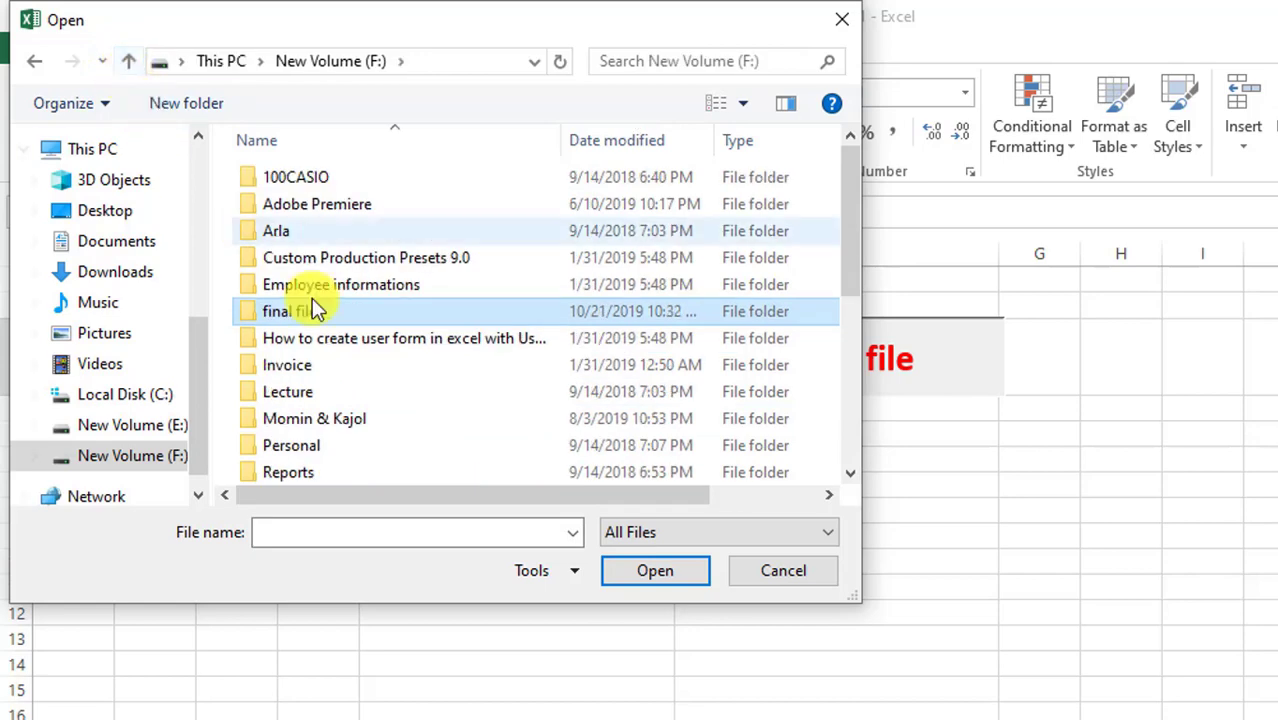
{"action": "double_click", "coordinate": [318, 366]}
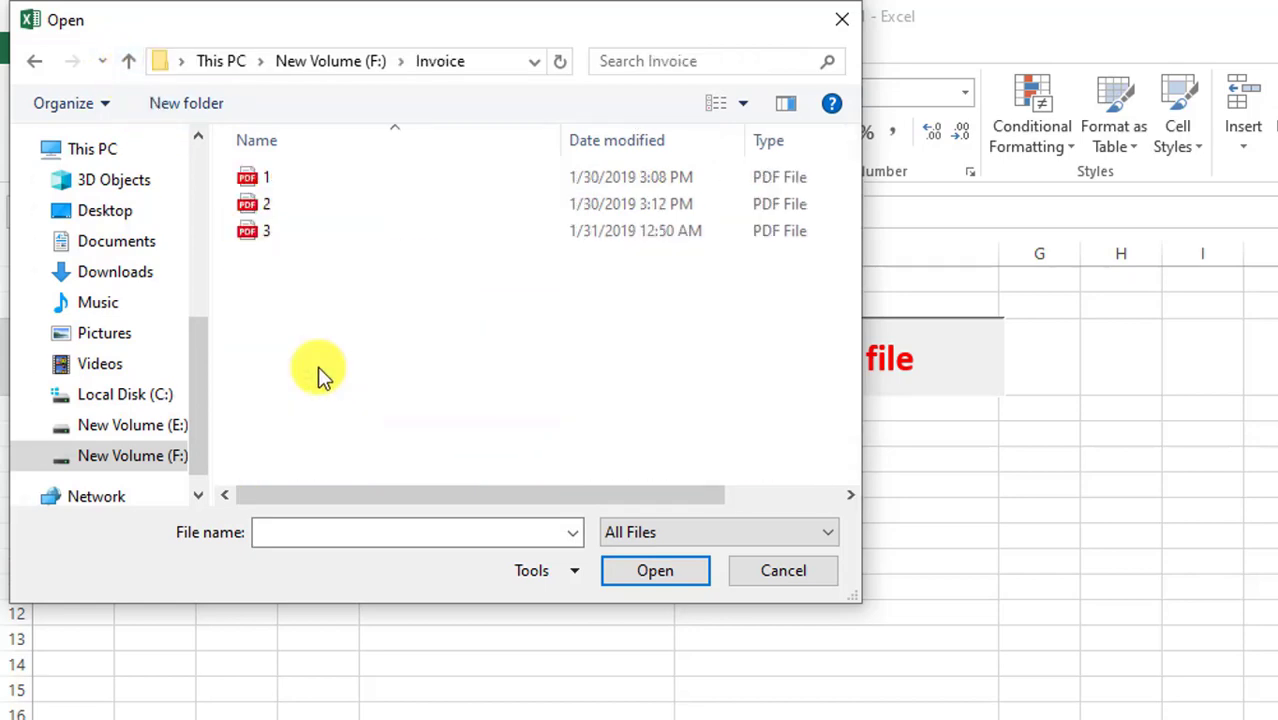
{"action": "left_click", "coordinate": [272, 178]}
{"action": "double_click", "coordinate": [272, 178]}
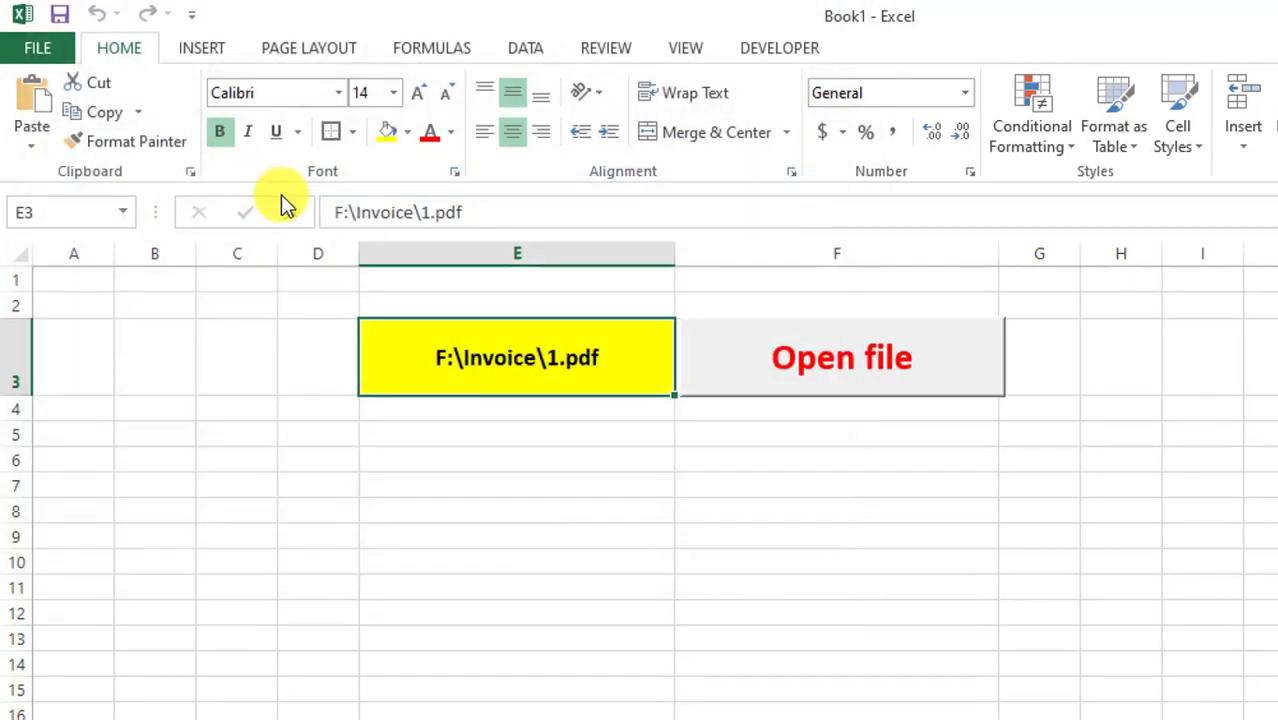
- Browse to the AND OR Functions file in F:\Lecture, widen column E to fit, and reselect E3
{"action": "left_click", "coordinate": [705, 372]}
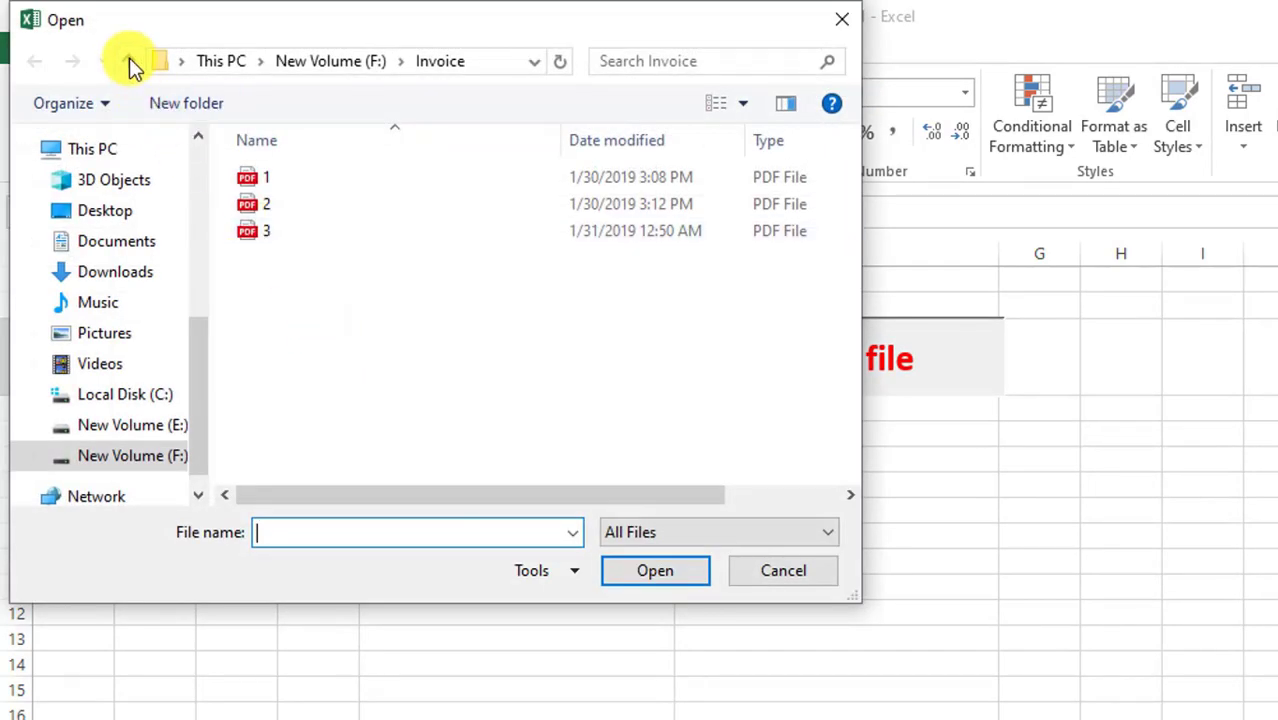
{"action": "left_click", "coordinate": [128, 61]}
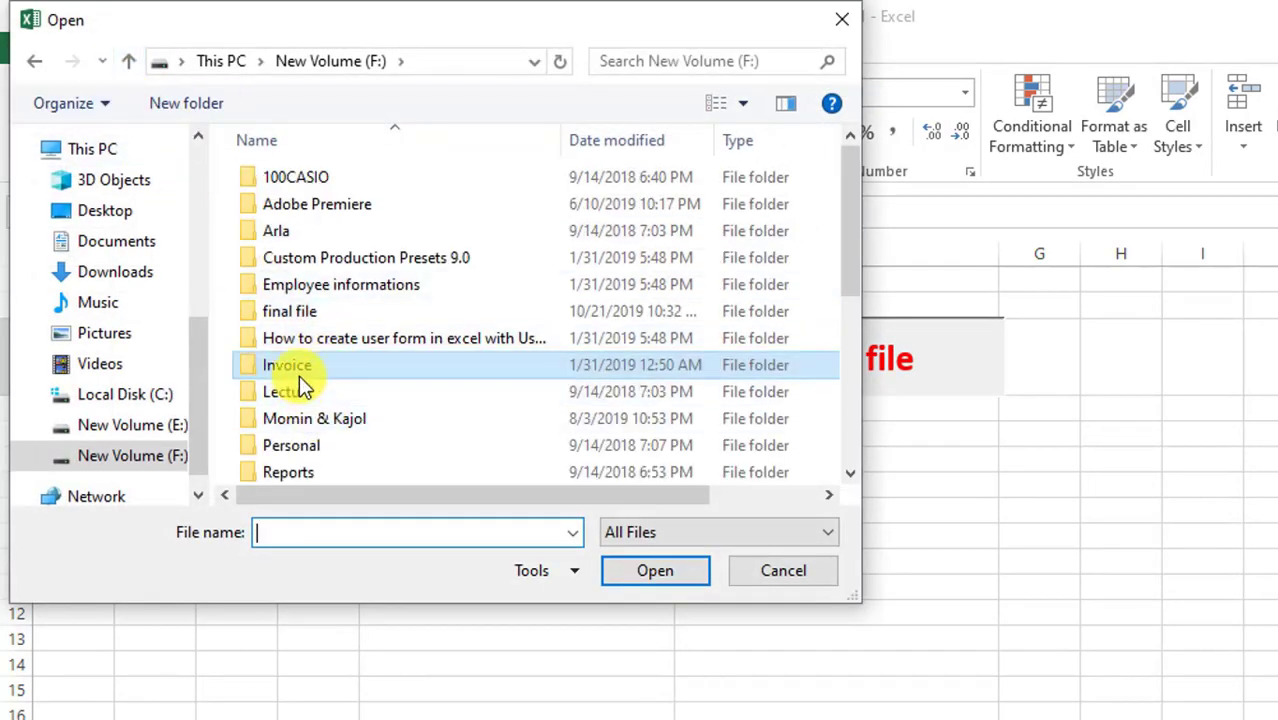
{"action": "double_click", "coordinate": [306, 391]}
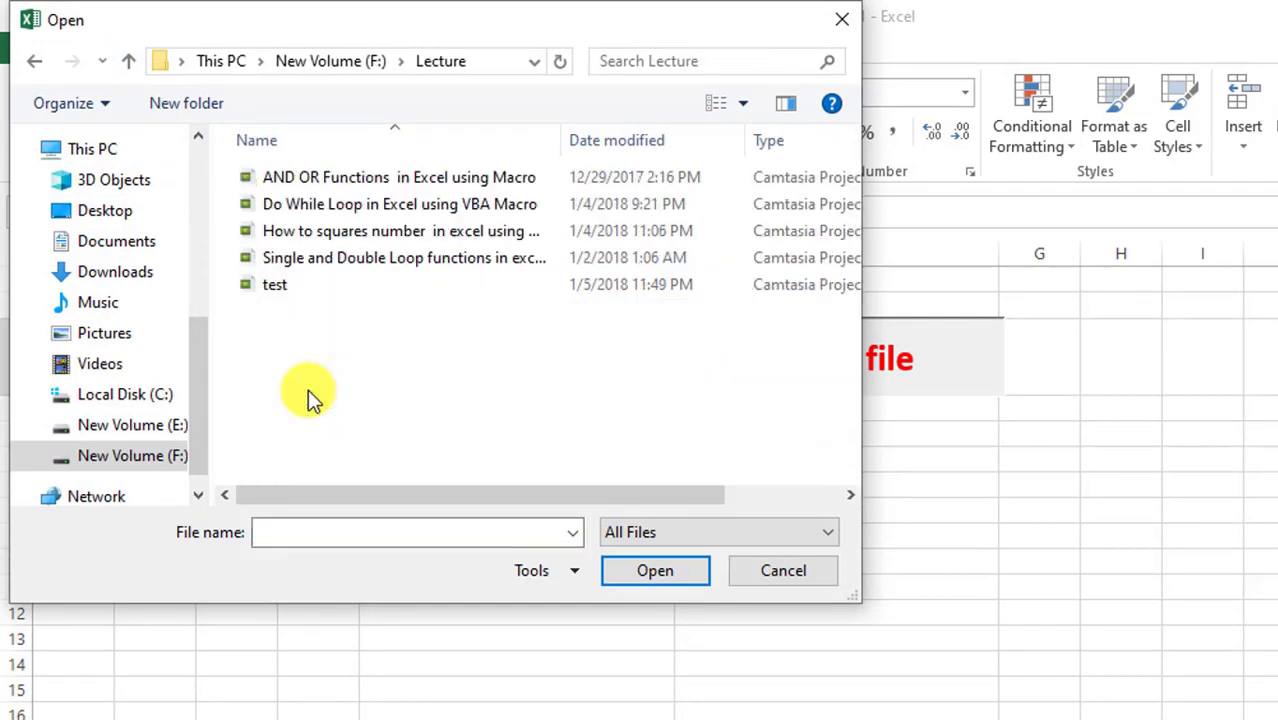
{"action": "double_click", "coordinate": [333, 180]}
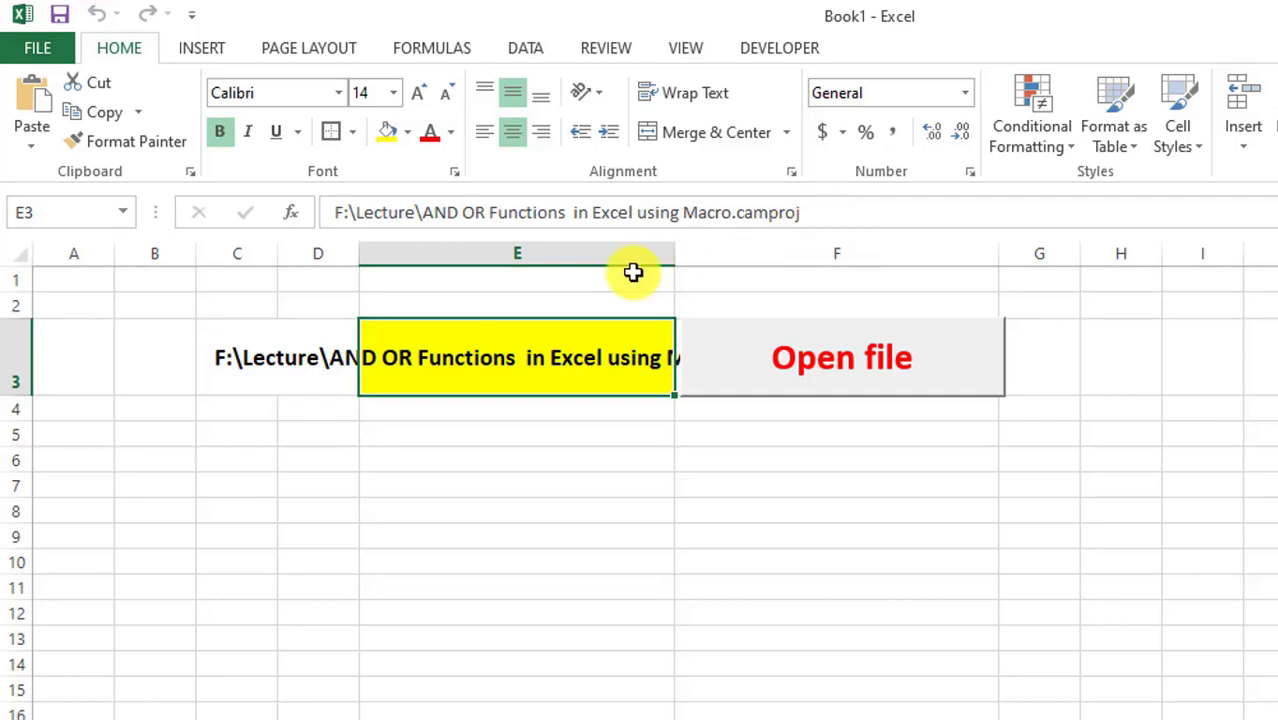
{"action": "left_click_drag", "start_coordinate": [667, 255], "coordinate": [920, 250]}
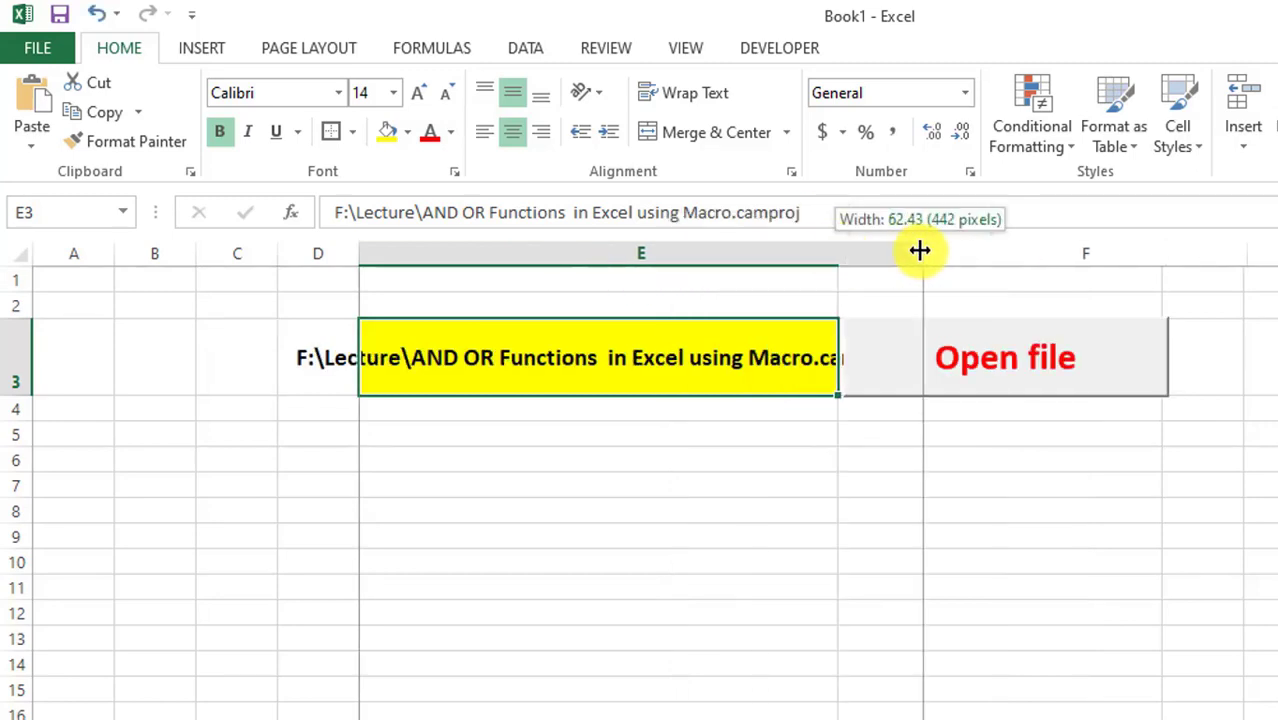
{"action": "left_click", "coordinate": [672, 430]}
{"action": "left_click", "coordinate": [594, 362]}
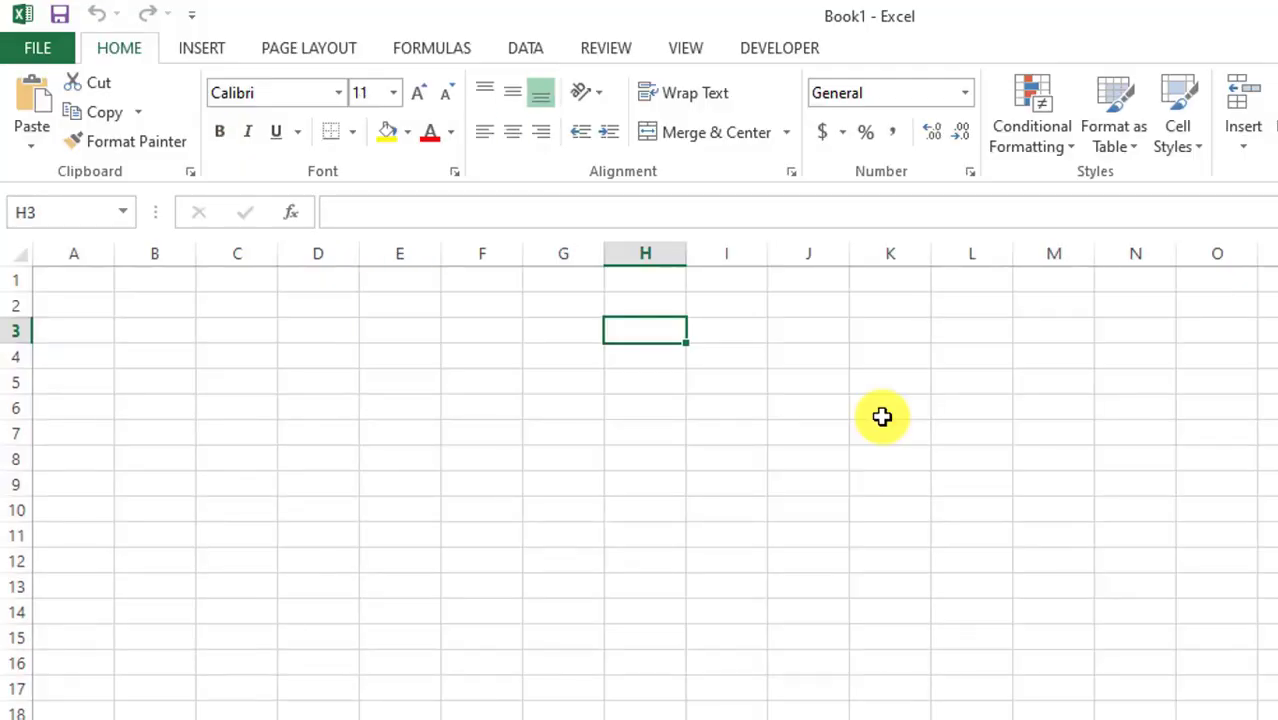
- Save the workbook to the Desktop as the Excel Macro-Enabled Workbook 'how to browse file'
{"action": "left_click", "coordinate": [45, 48]}
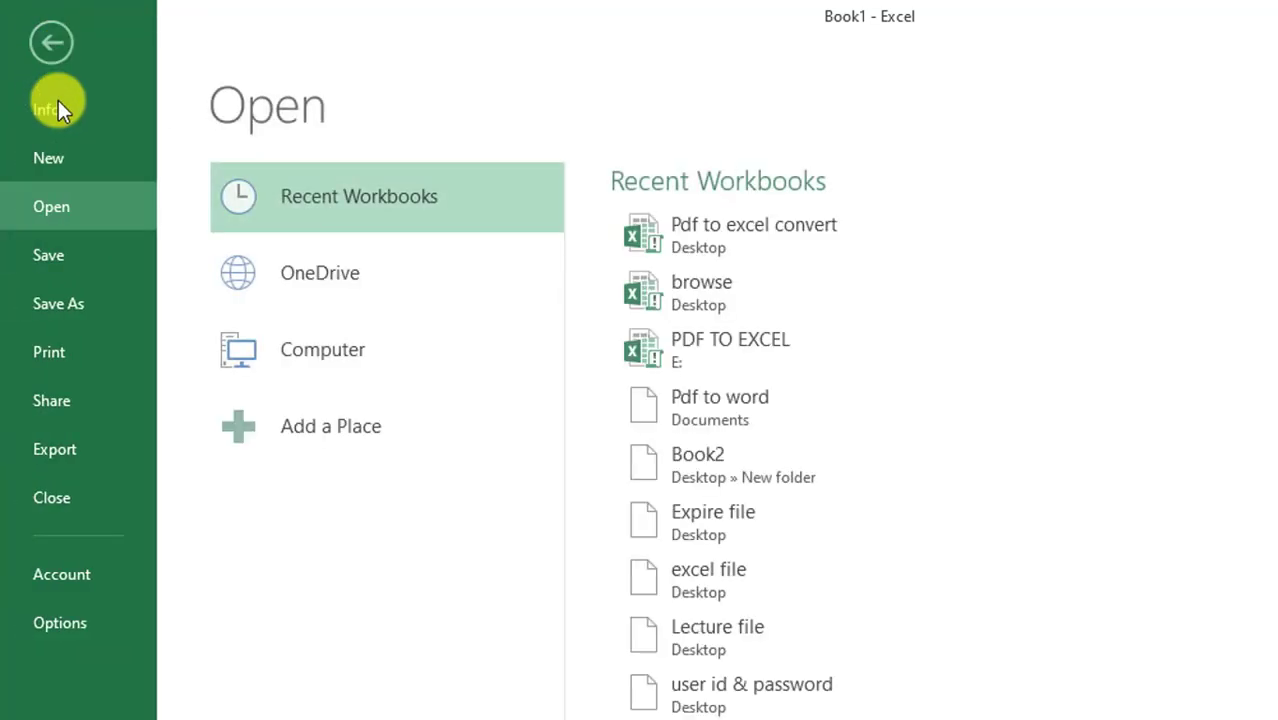
{"action": "left_click", "coordinate": [45, 305]}
{"action": "left_click", "coordinate": [793, 279]}
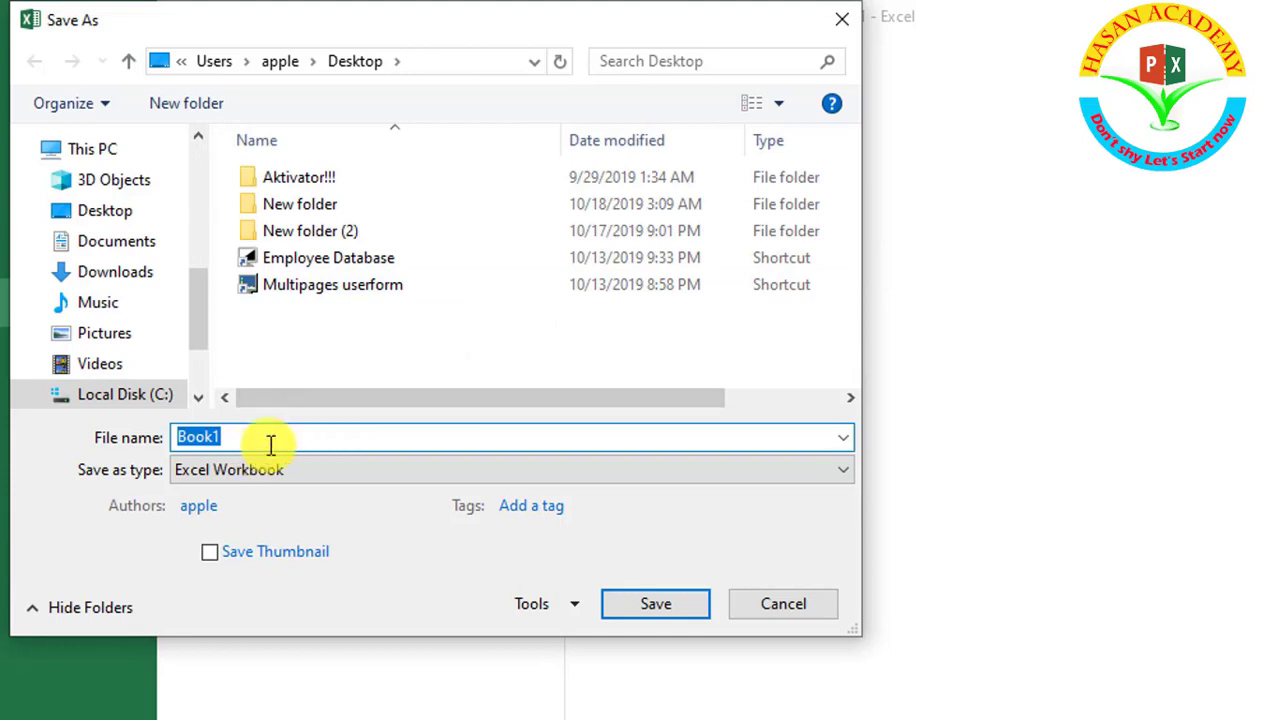
{"action": "key", "text": "BackSpace"}
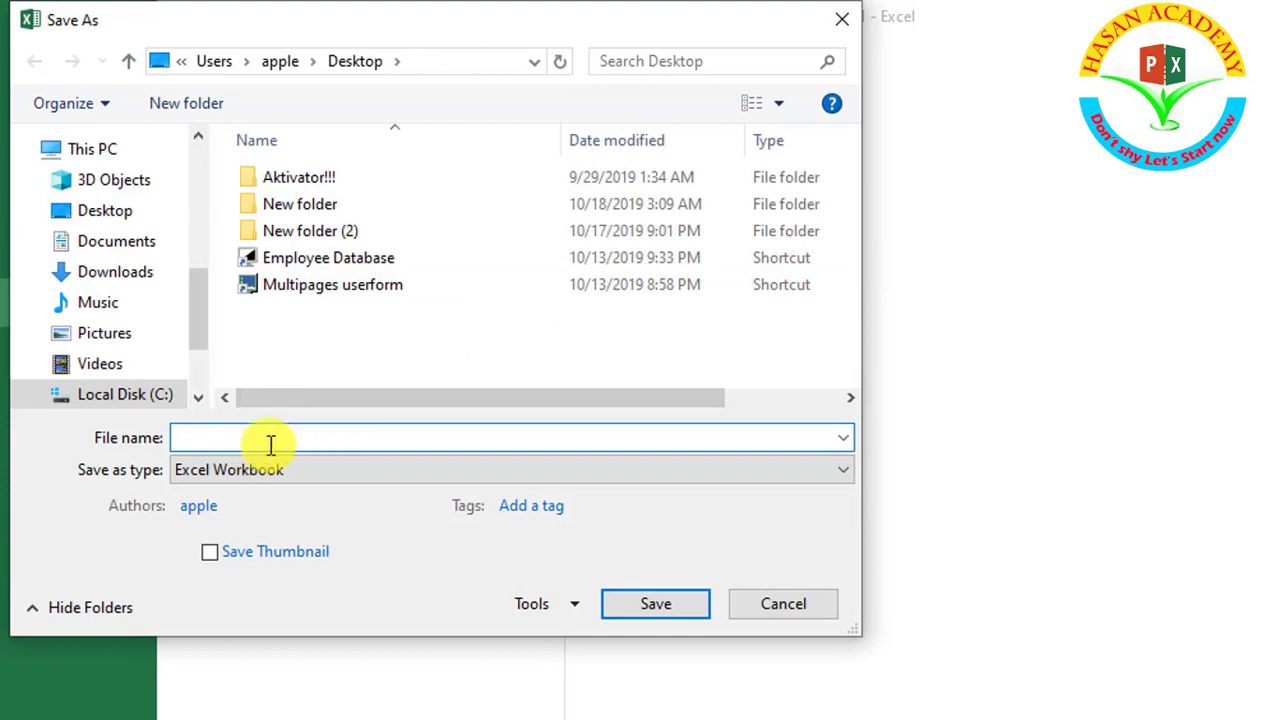
{"action": "type", "text": "how to"}
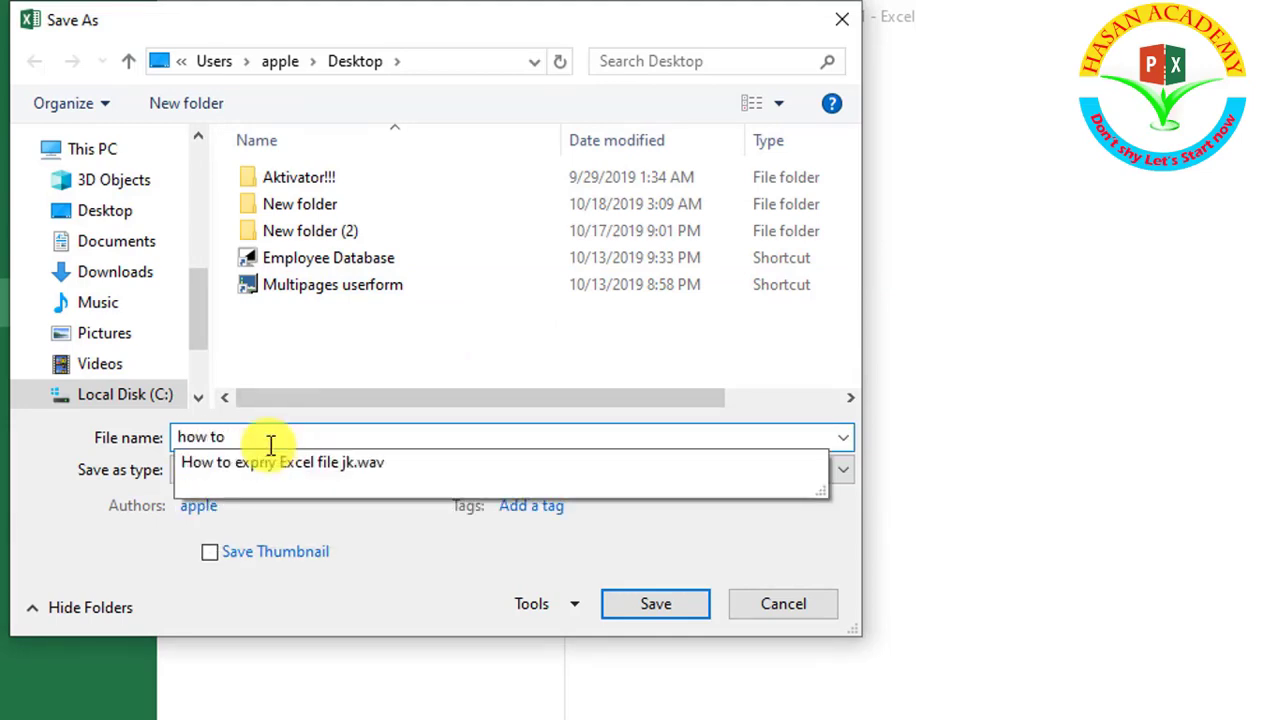
{"action": "type", "text": " bo"}
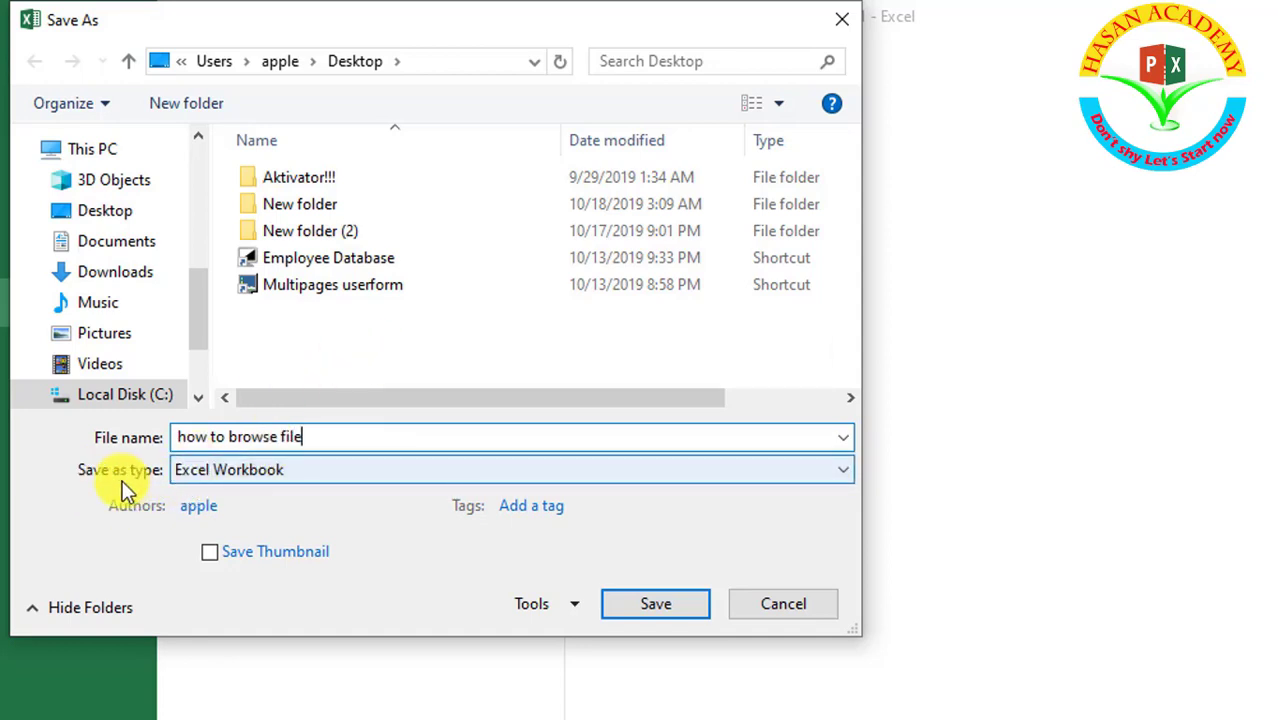
{"action": "left_click", "coordinate": [849, 470]}
{"action": "left_click", "coordinate": [378, 36]}
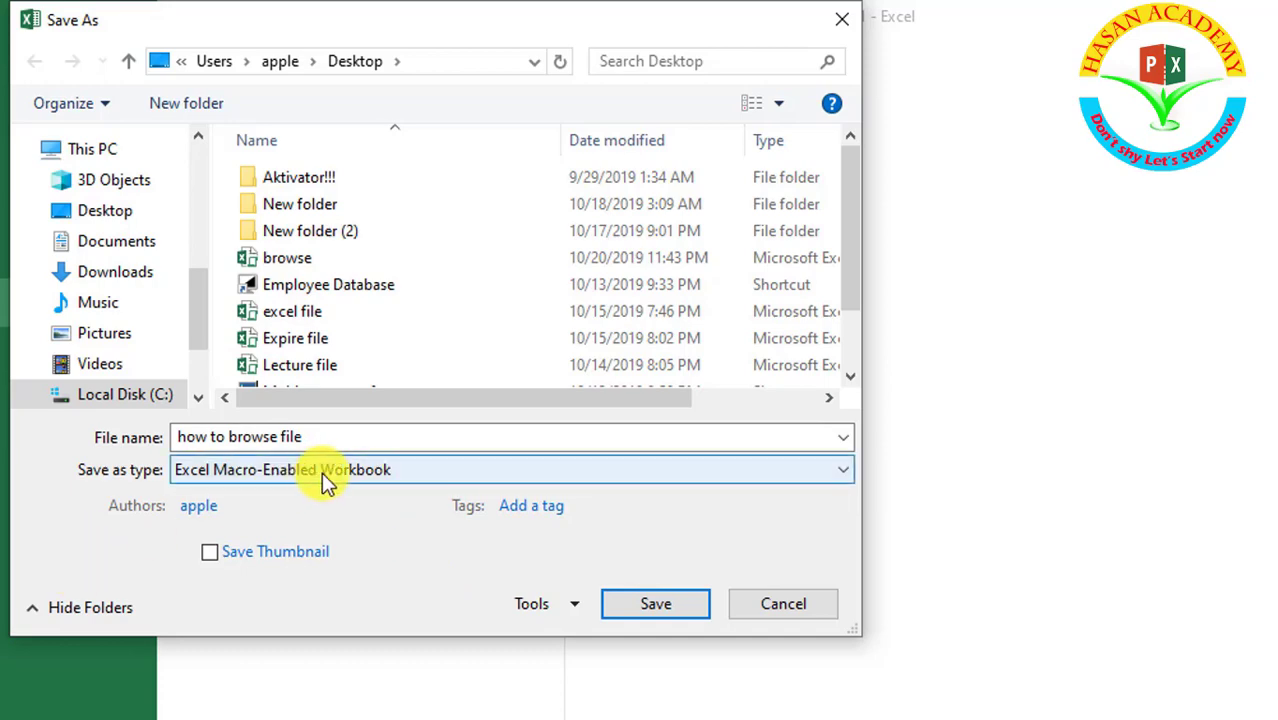
{"action": "left_click", "coordinate": [656, 604]}
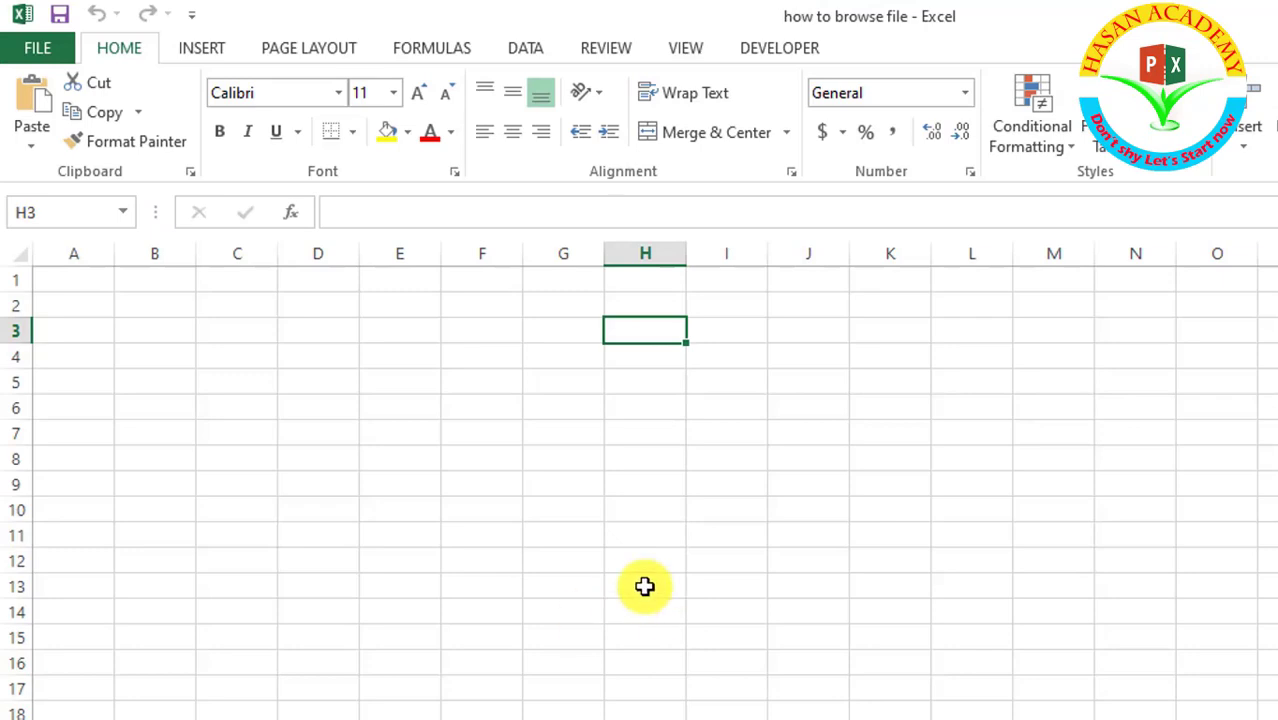
- Give cell E3 a thick box border and bold 12-point text
{"action": "left_click", "coordinate": [762, 50]}
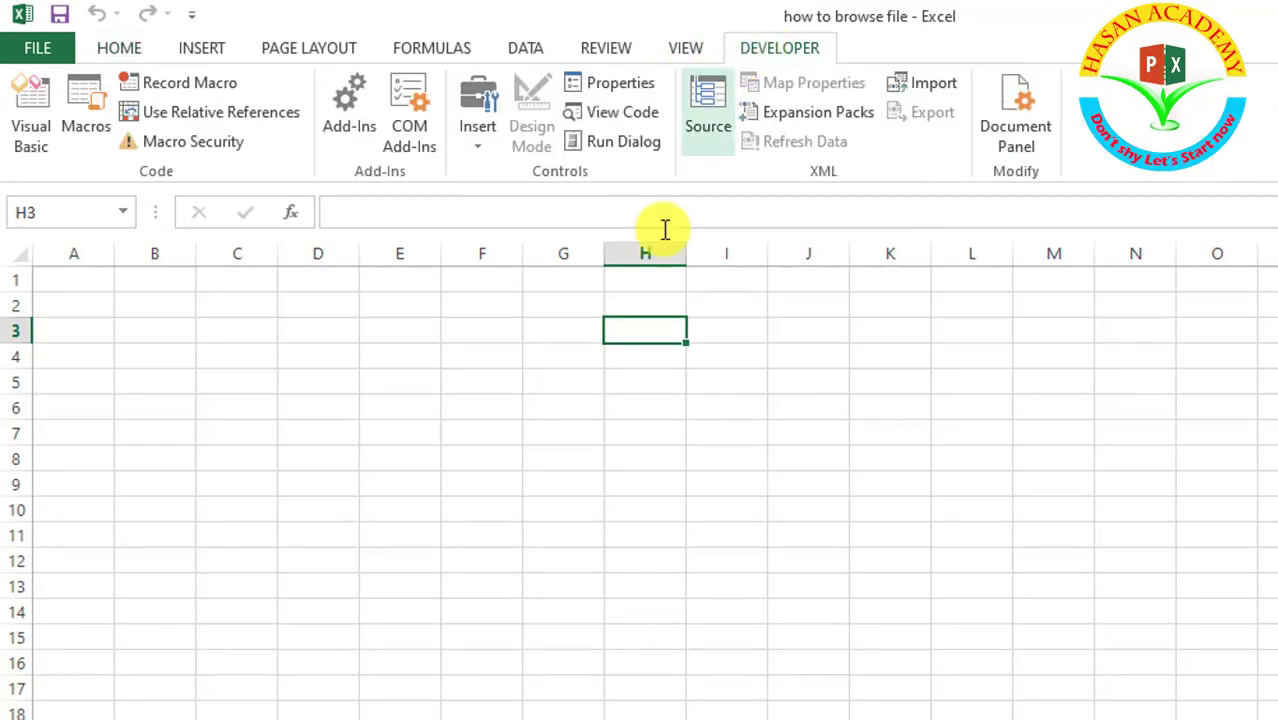
{"action": "left_click", "coordinate": [352, 132]}
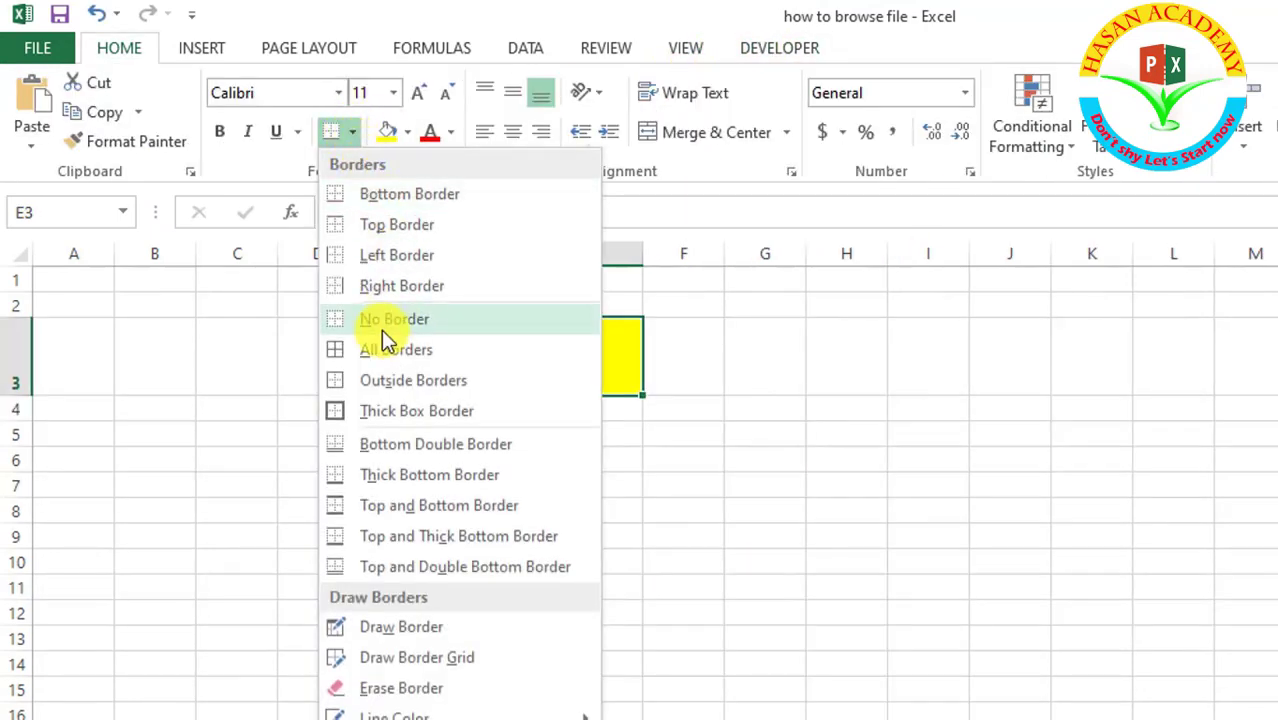
{"action": "left_click", "coordinate": [342, 410]}
{"action": "left_click", "coordinate": [705, 326]}
{"action": "left_click", "coordinate": [540, 343]}
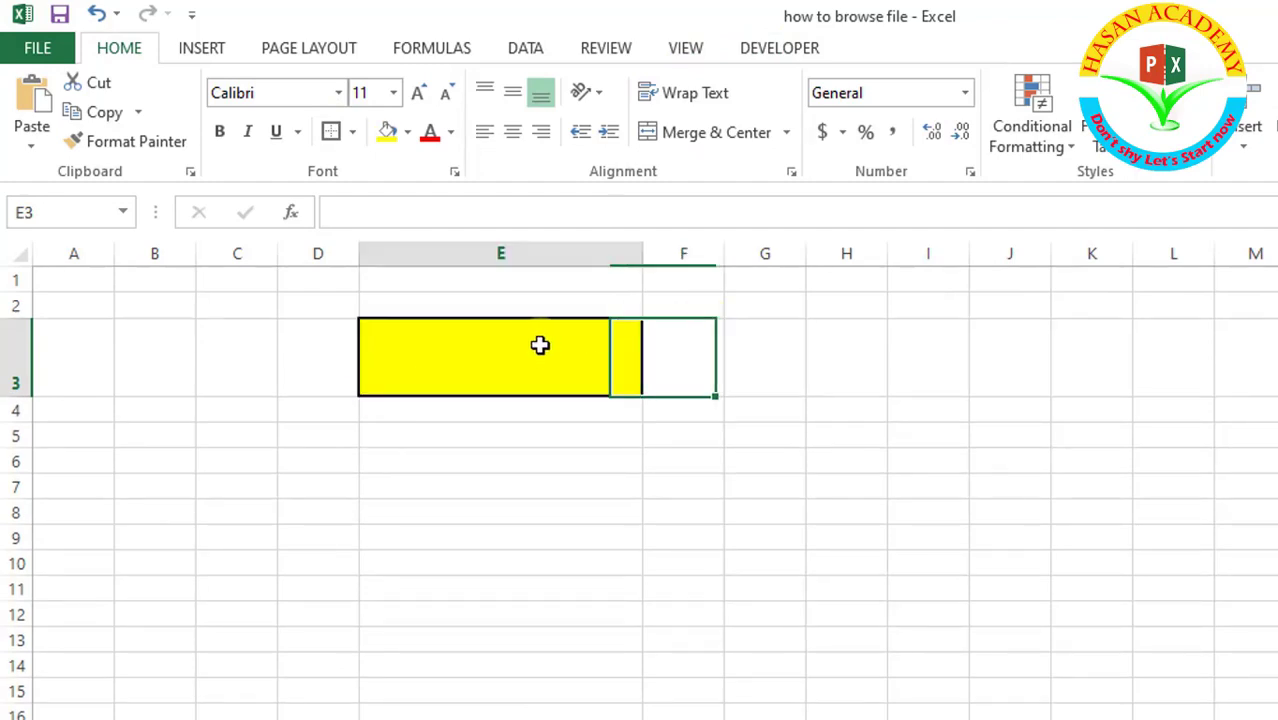
{"action": "left_click", "coordinate": [219, 131]}
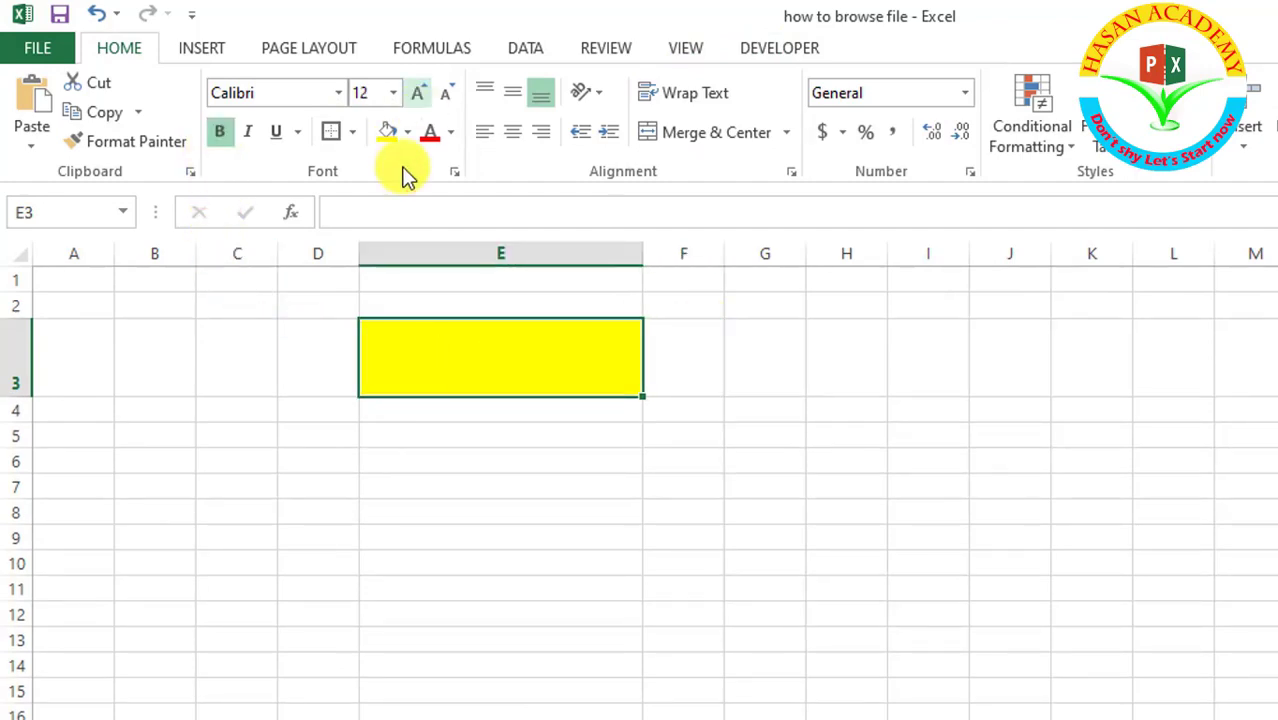
- Widen column F for the button and open the Visual Basic editor from the Developer tab
{"action": "left_click", "coordinate": [701, 379]}
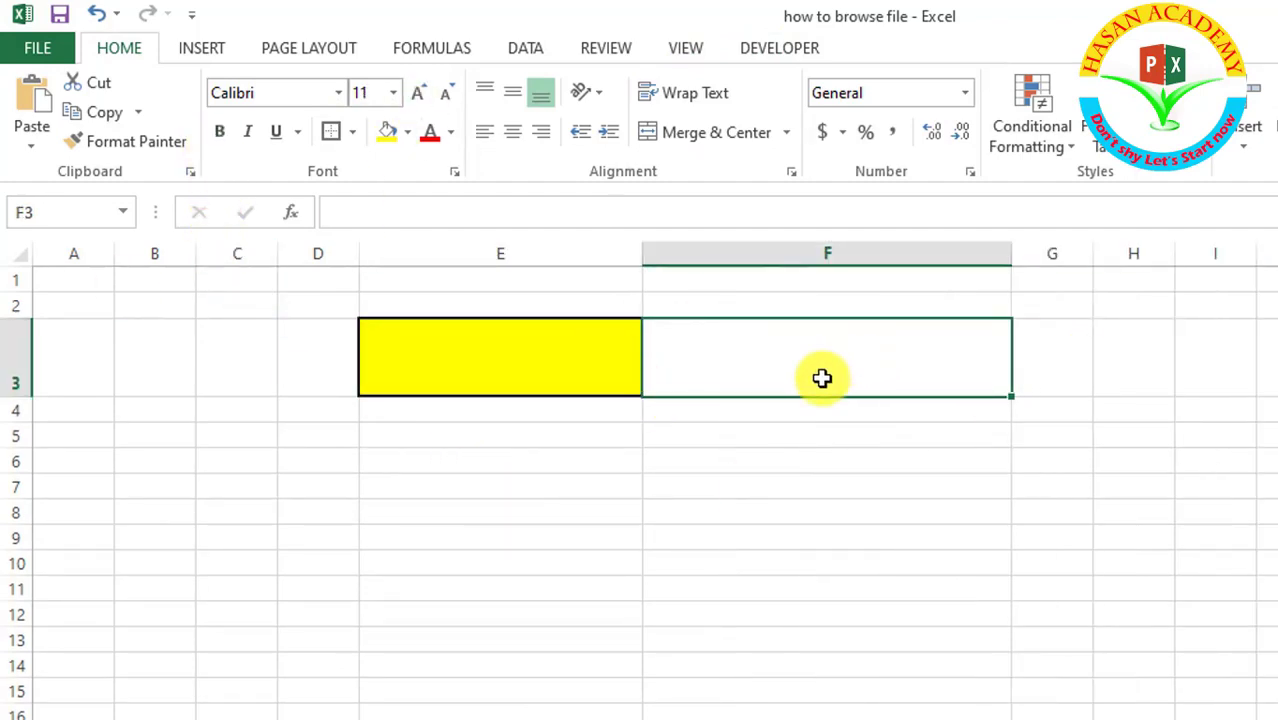
{"action": "left_click", "coordinate": [790, 460]}
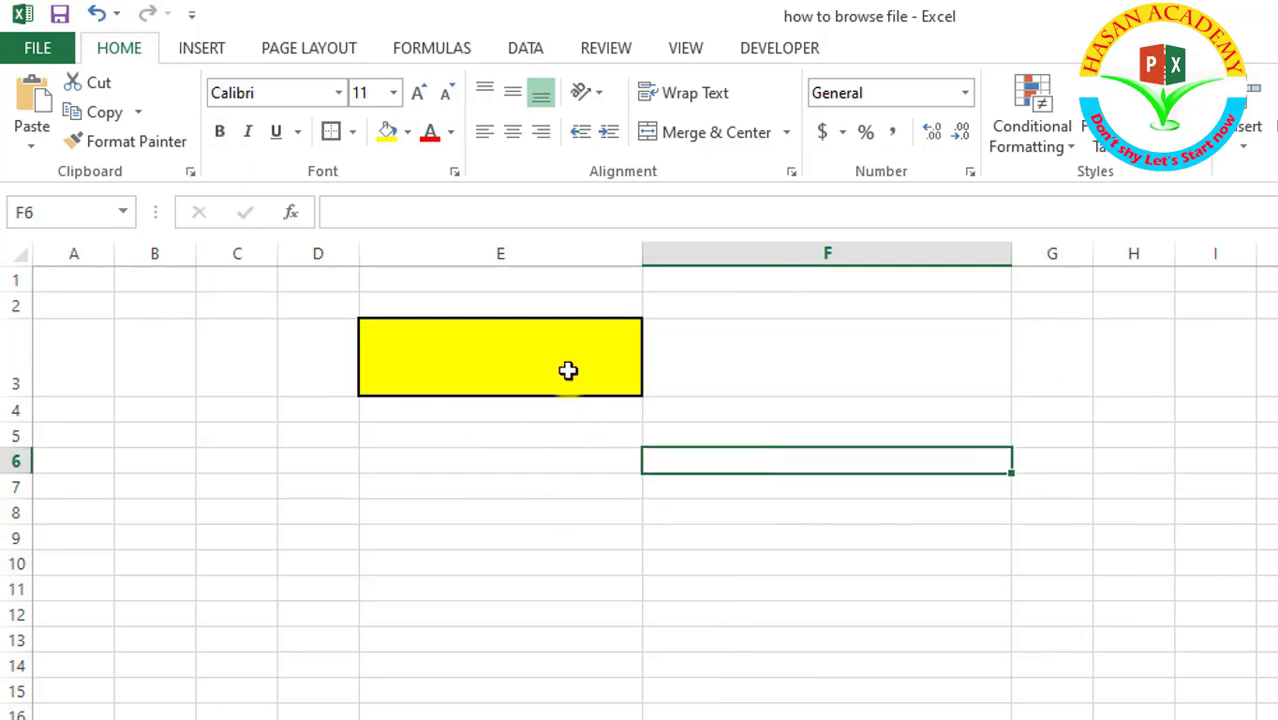
{"action": "left_click", "coordinate": [769, 53]}
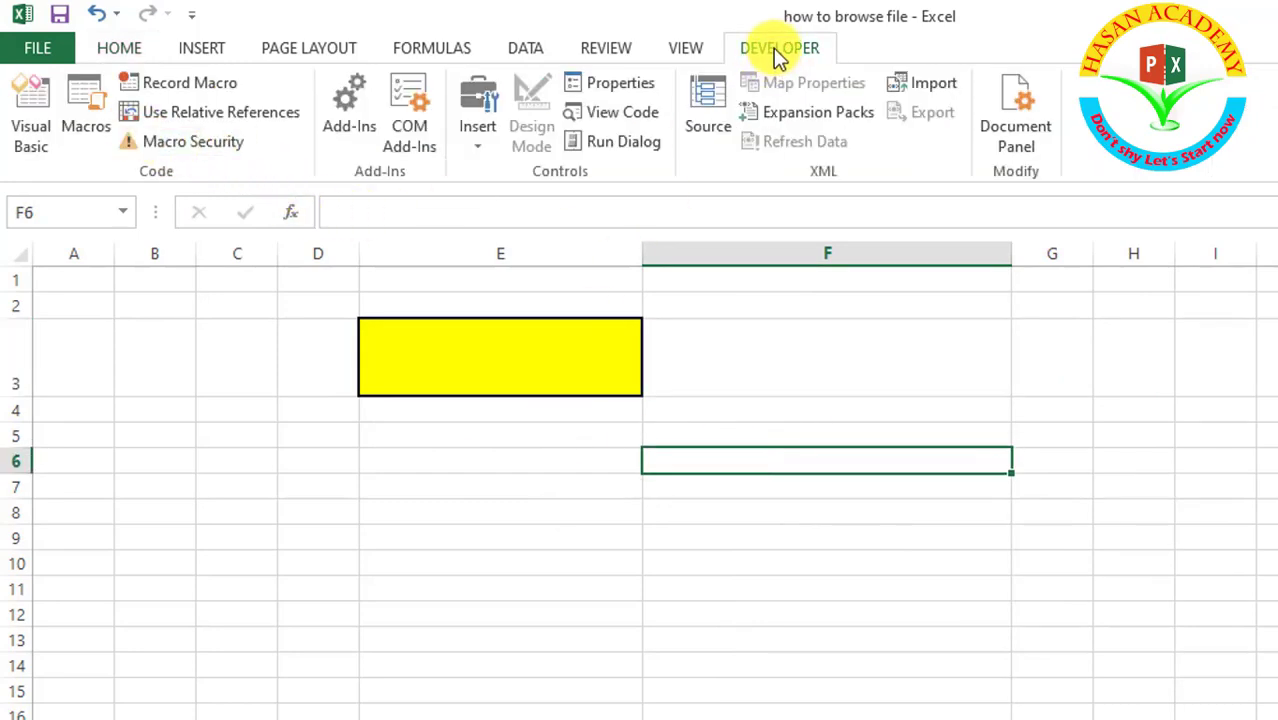
{"action": "left_click", "coordinate": [32, 132]}
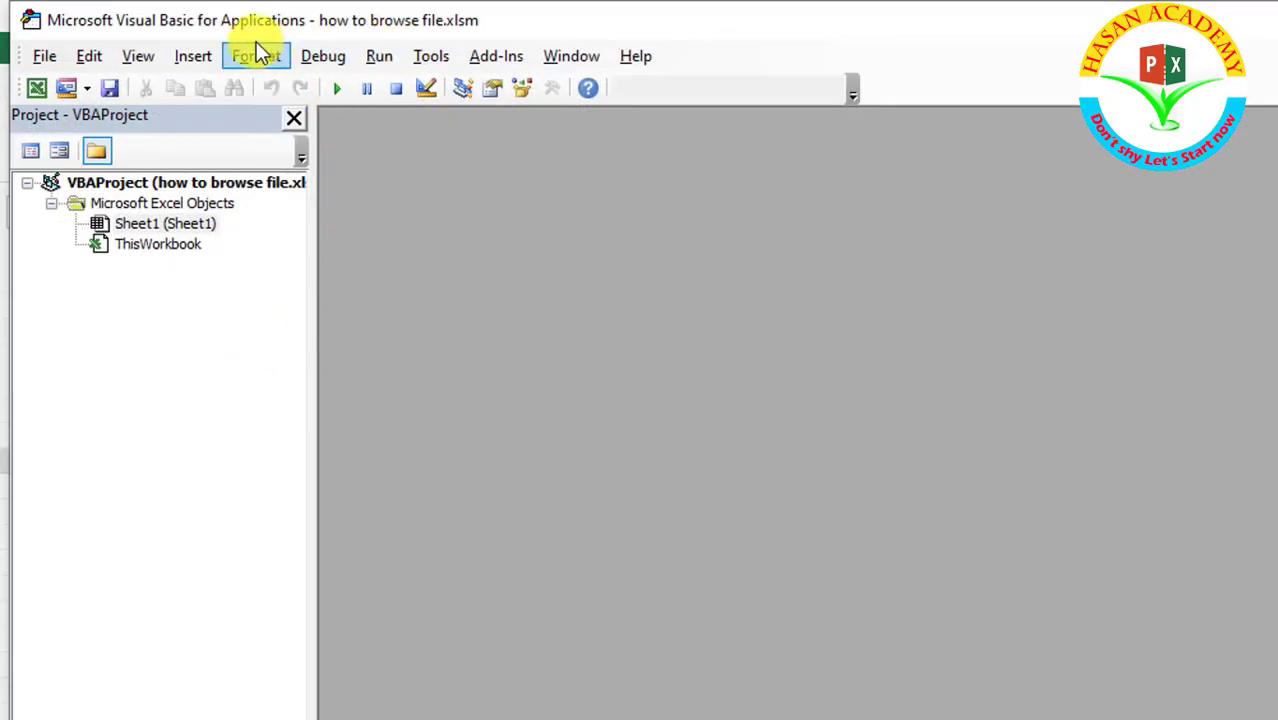
- Insert a new module and start Sub Browse() with Dim x As String
{"action": "left_click", "coordinate": [205, 58]}
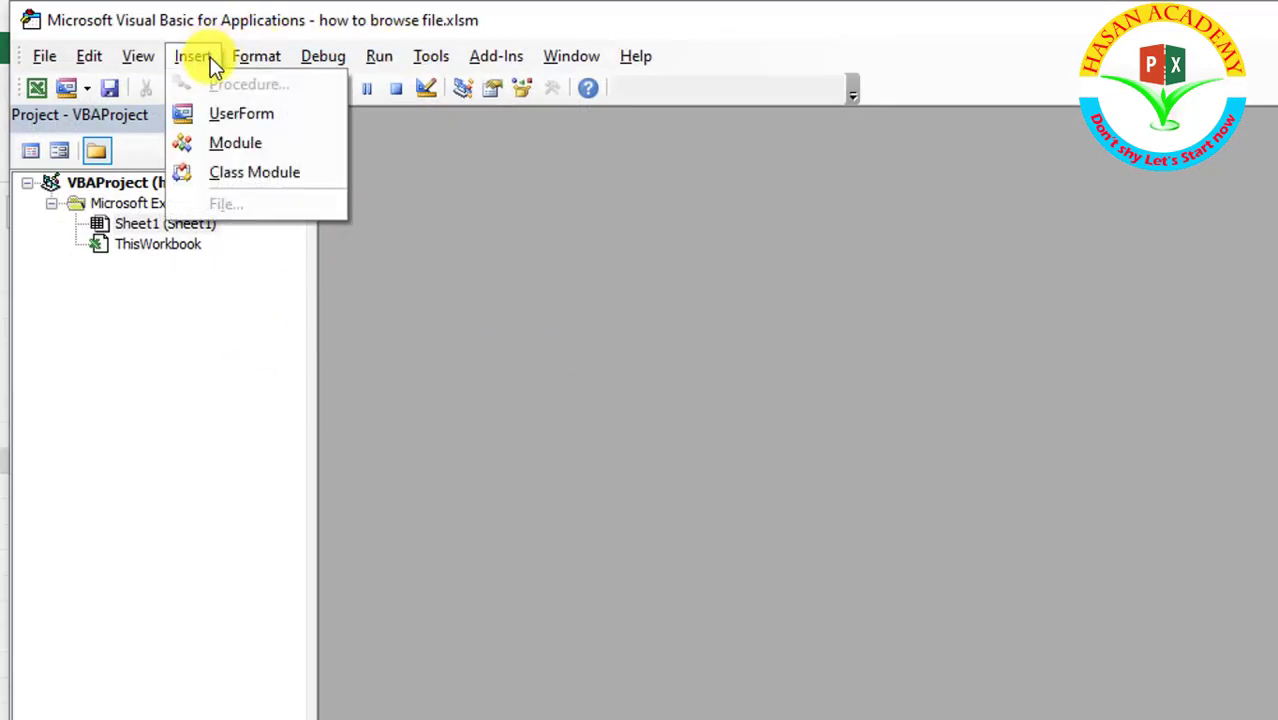
{"action": "left_click", "coordinate": [243, 143]}
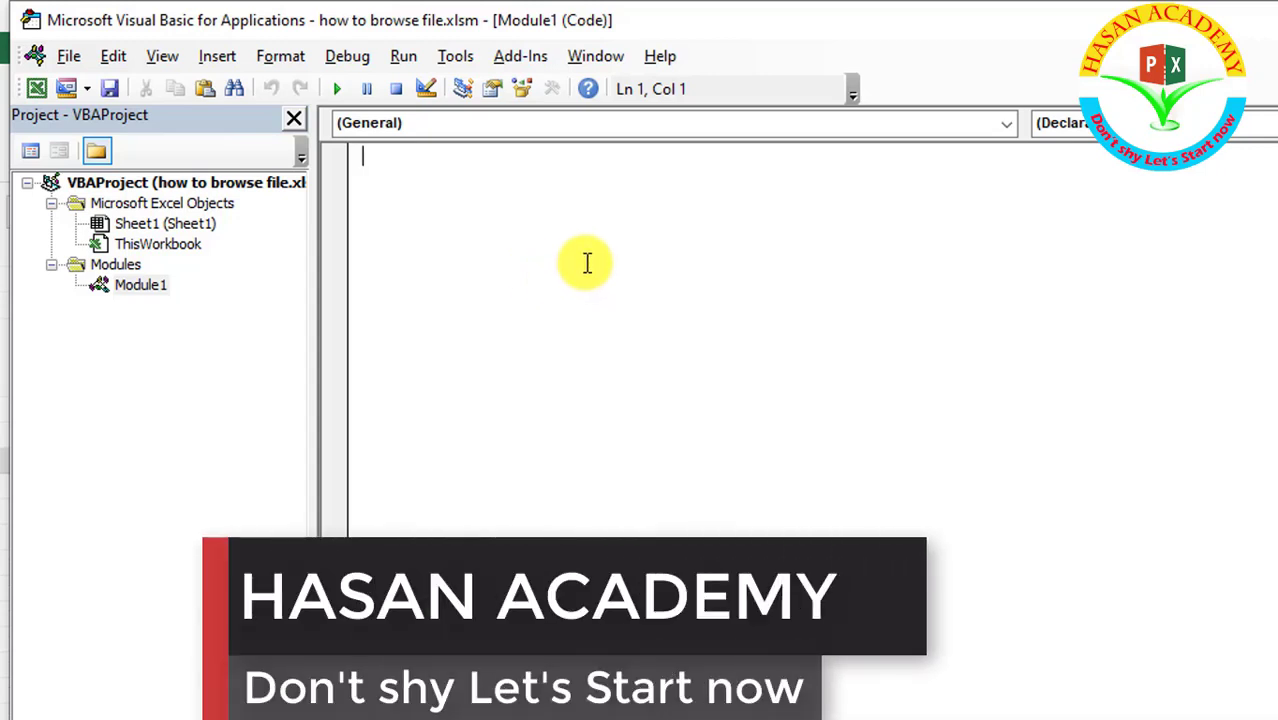
{"action": "type", "text": "Sub "}
{"action": "type", "text": "B"}
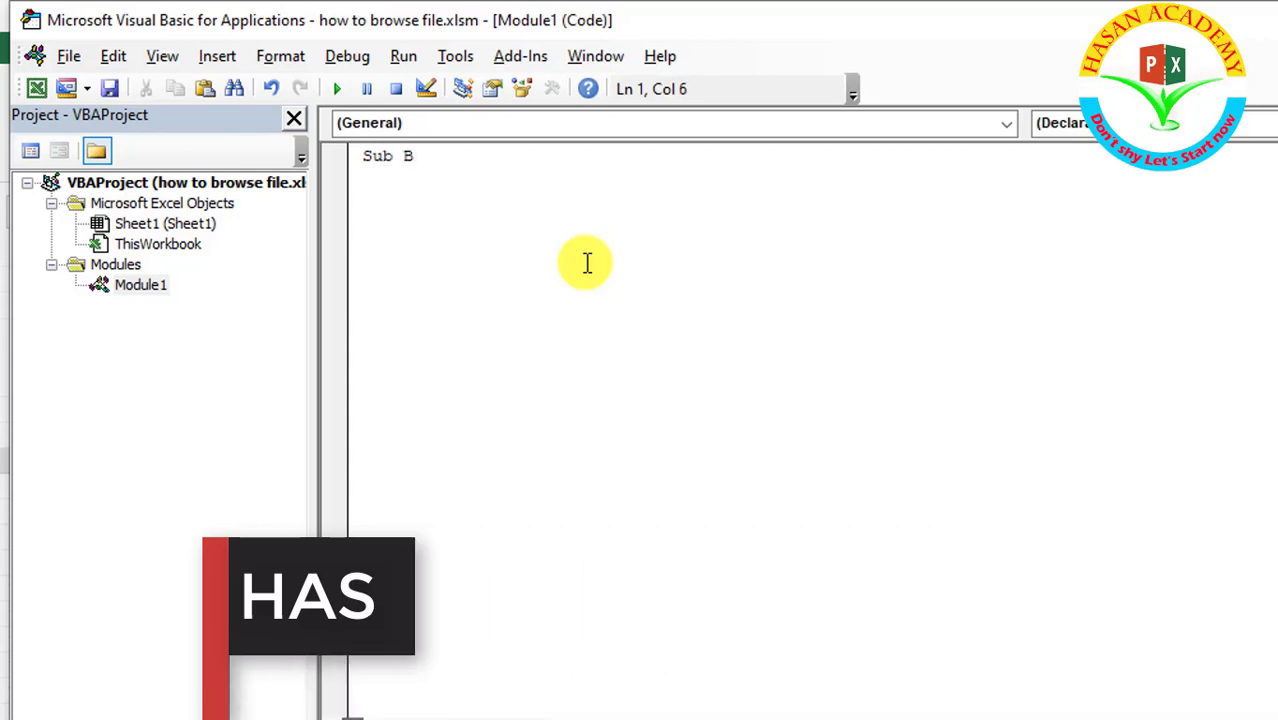
{"action": "type", "text": "rowse"}
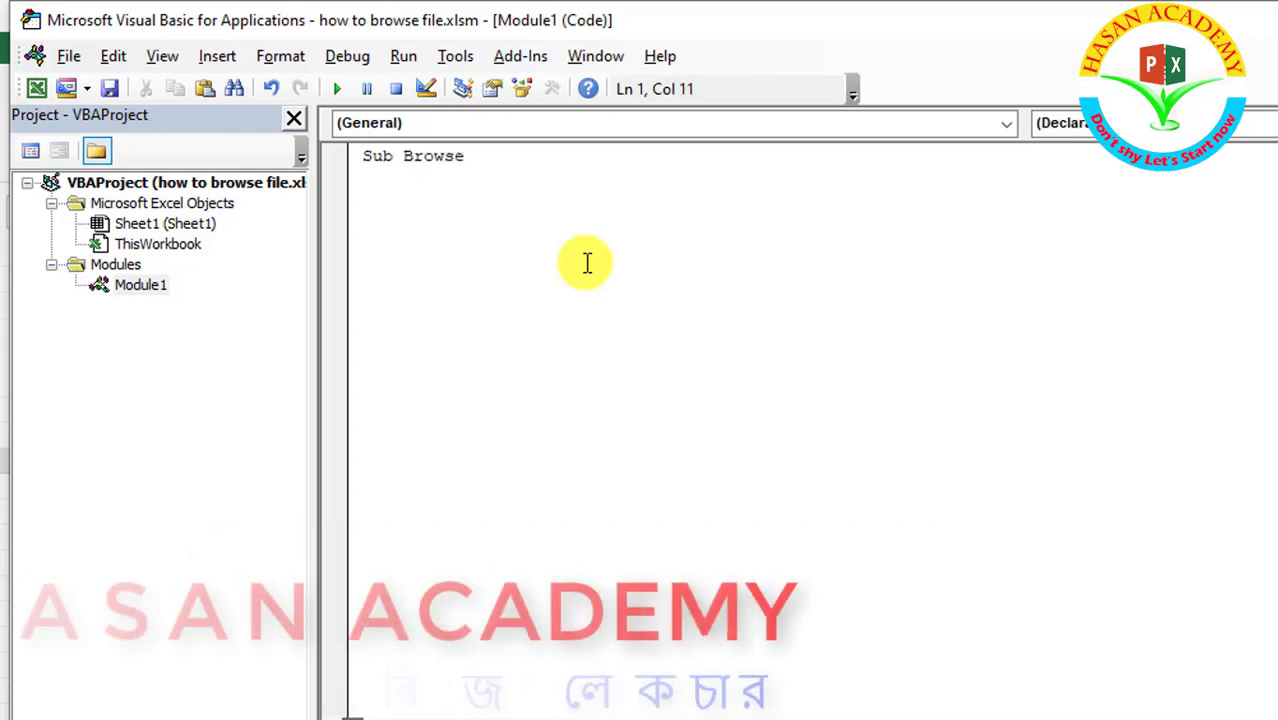
{"action": "type", "text": "()"}
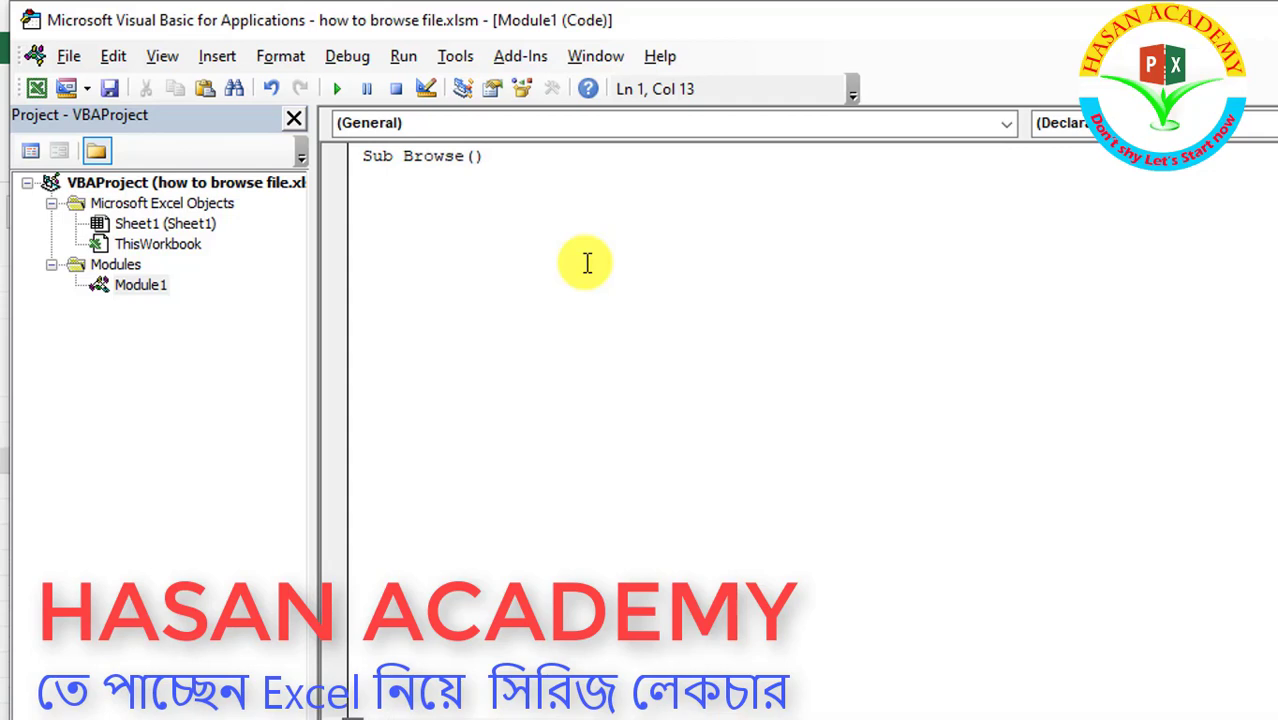
{"action": "key", "text": "Return"}
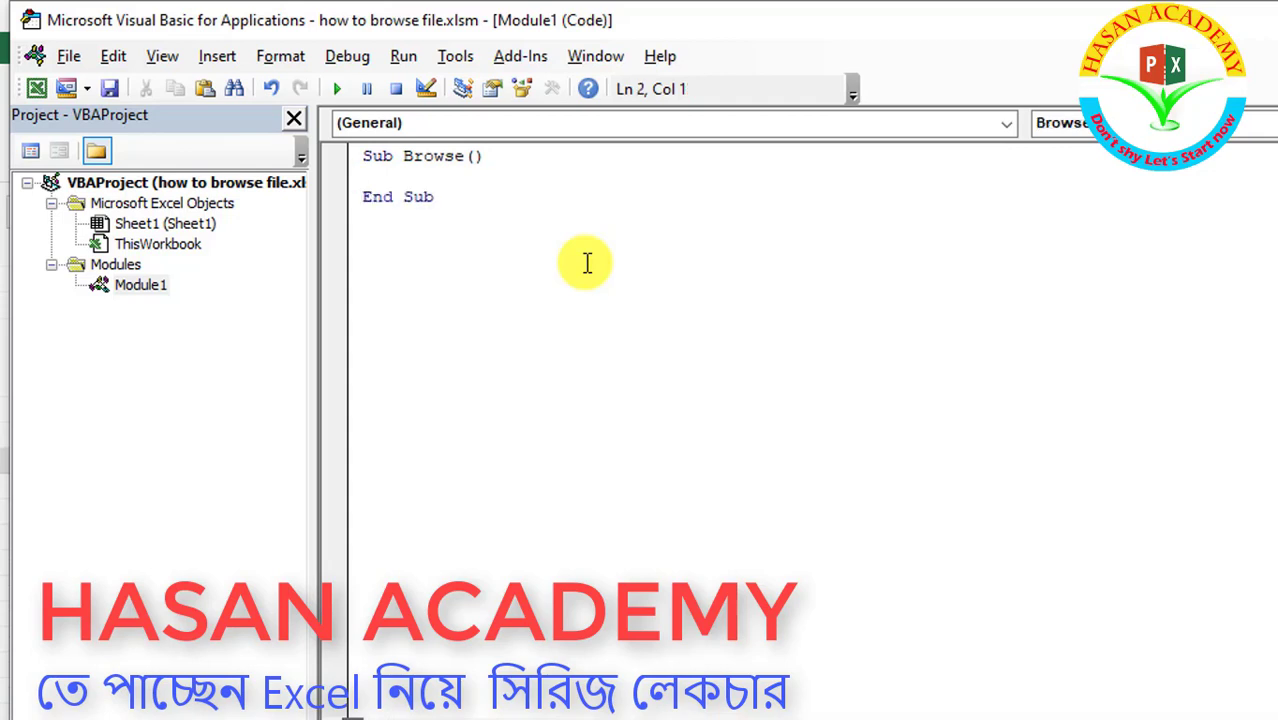
{"action": "type", "text": "D"}
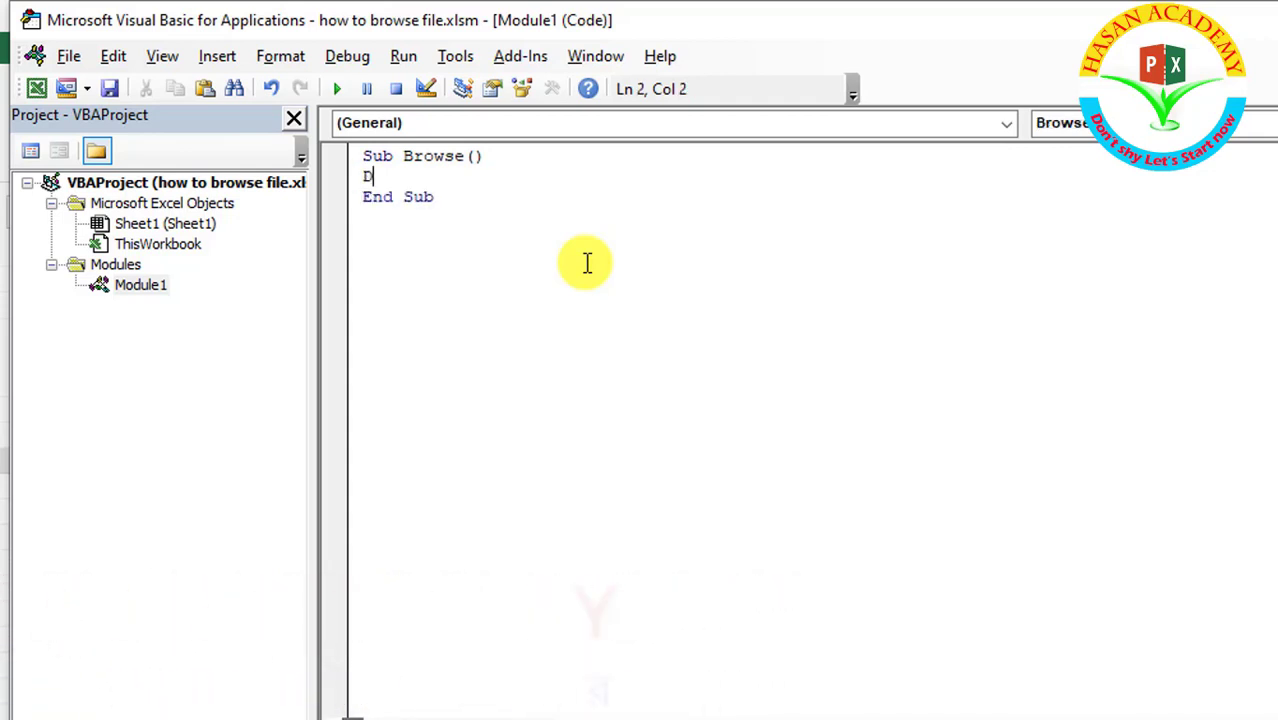
{"action": "type", "text": "im "}
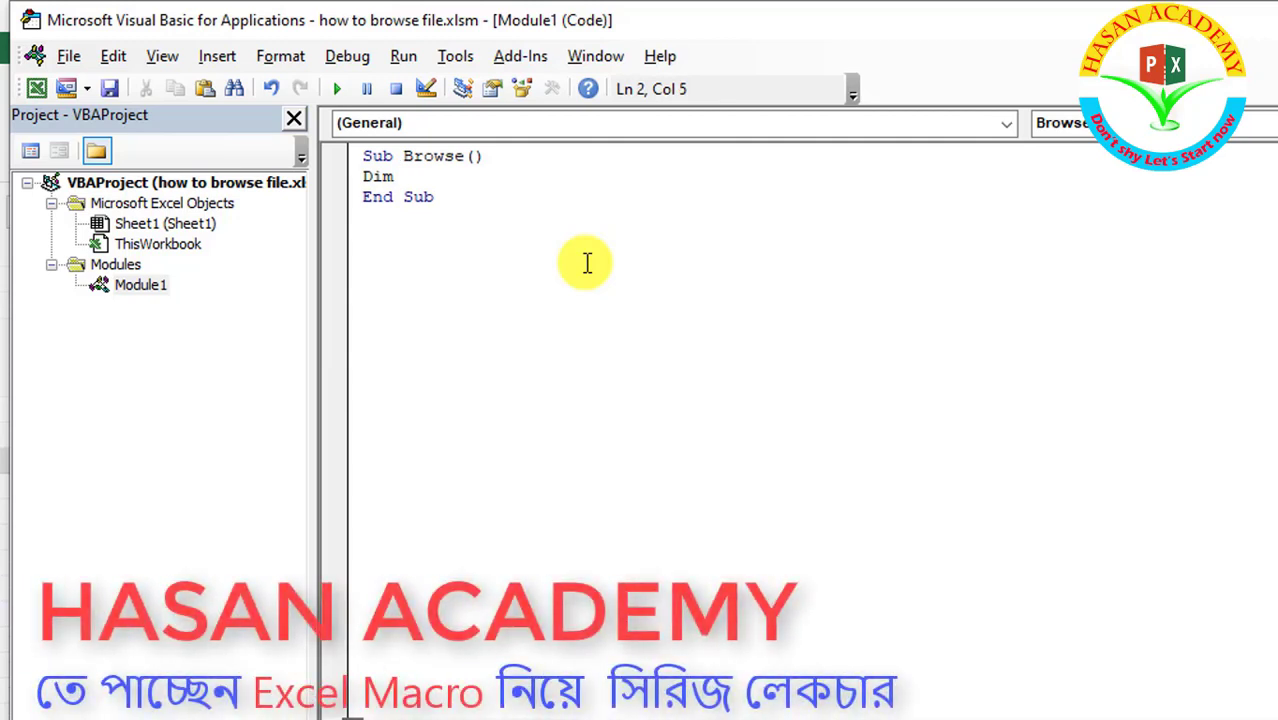
{"action": "type", "text": "x as "}
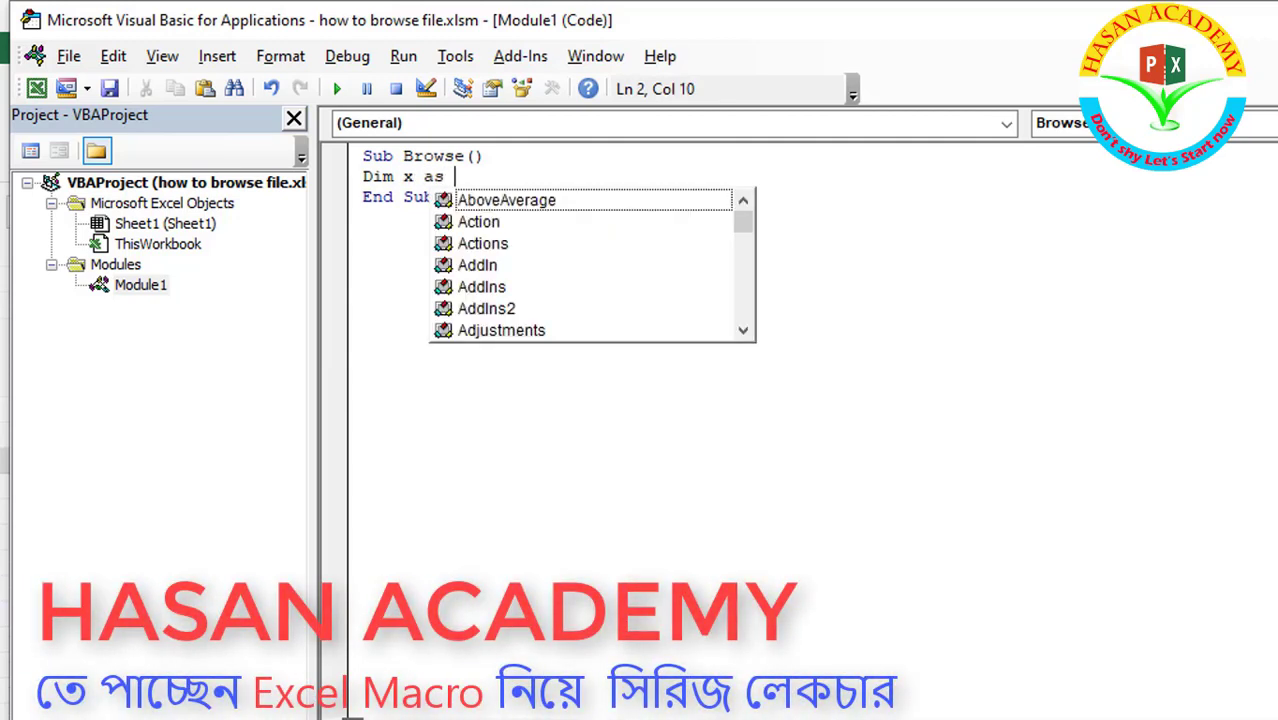
{"action": "type", "text": "string"}
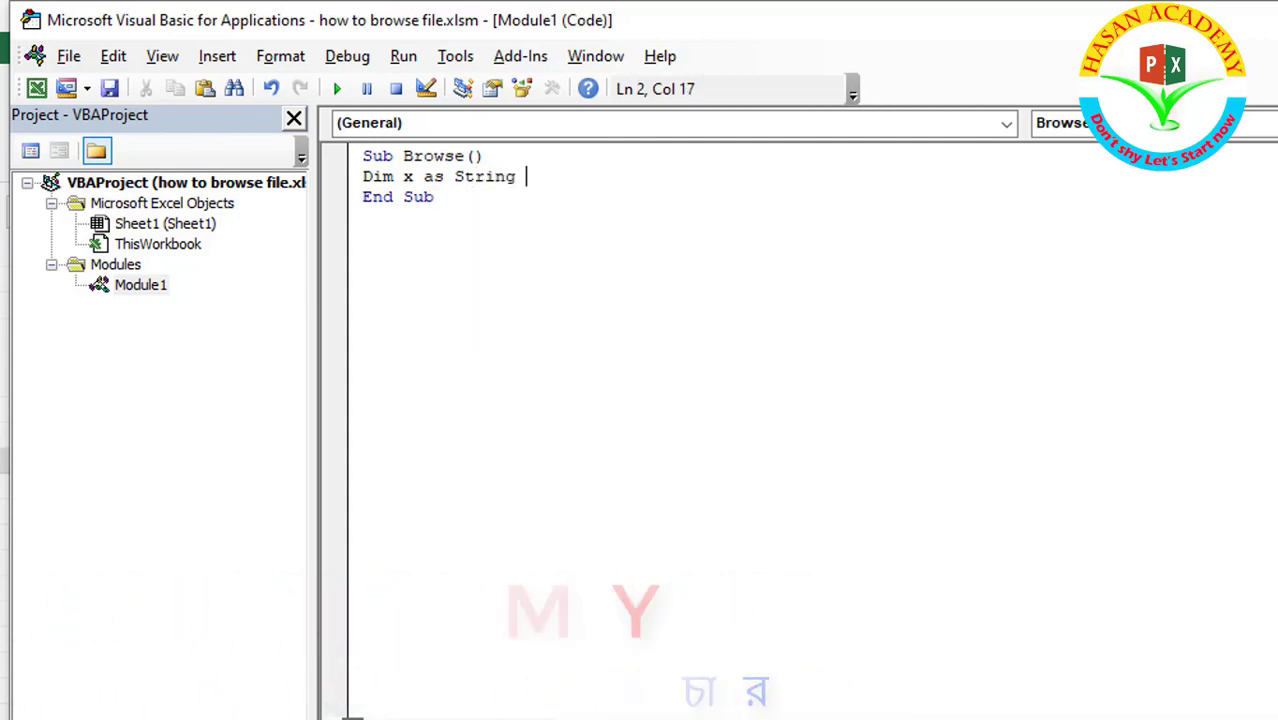
{"action": "key", "text": "Return"}
{"action": "key", "text": "Return"}
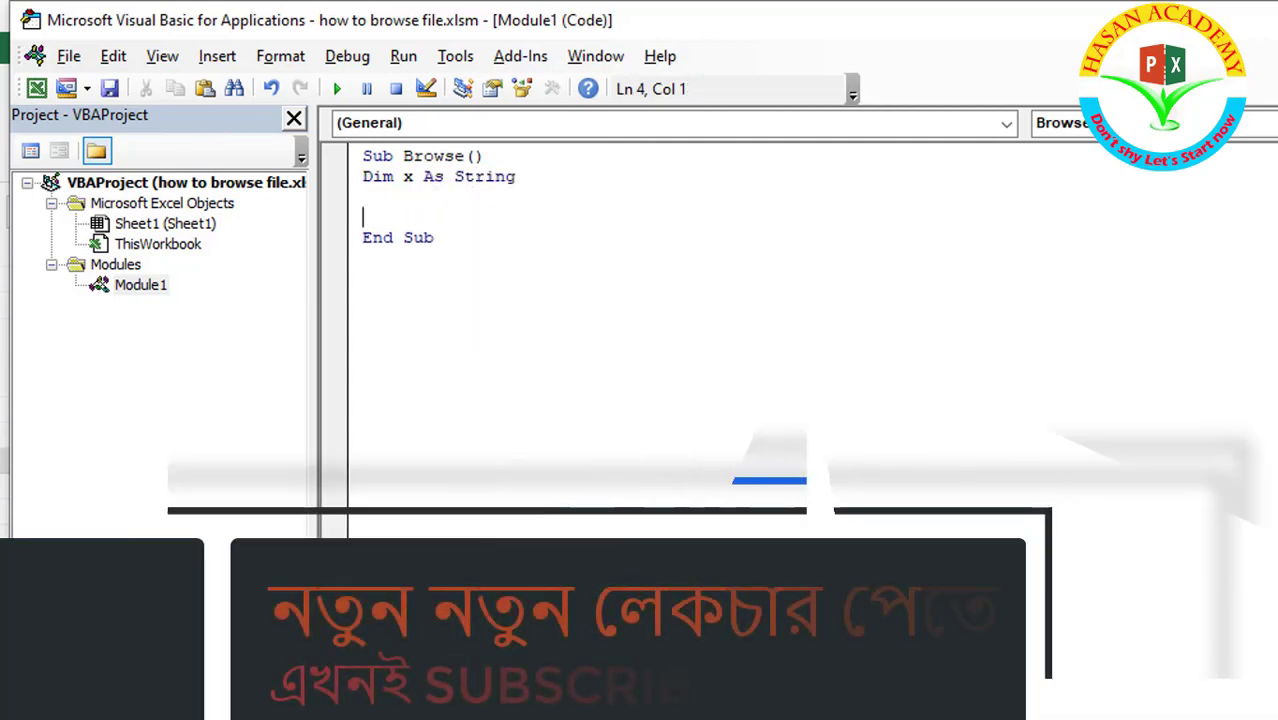
- Add the line x = Application.GetOpenFilename to the Browse procedure
{"action": "left_click", "coordinate": [363, 196]}
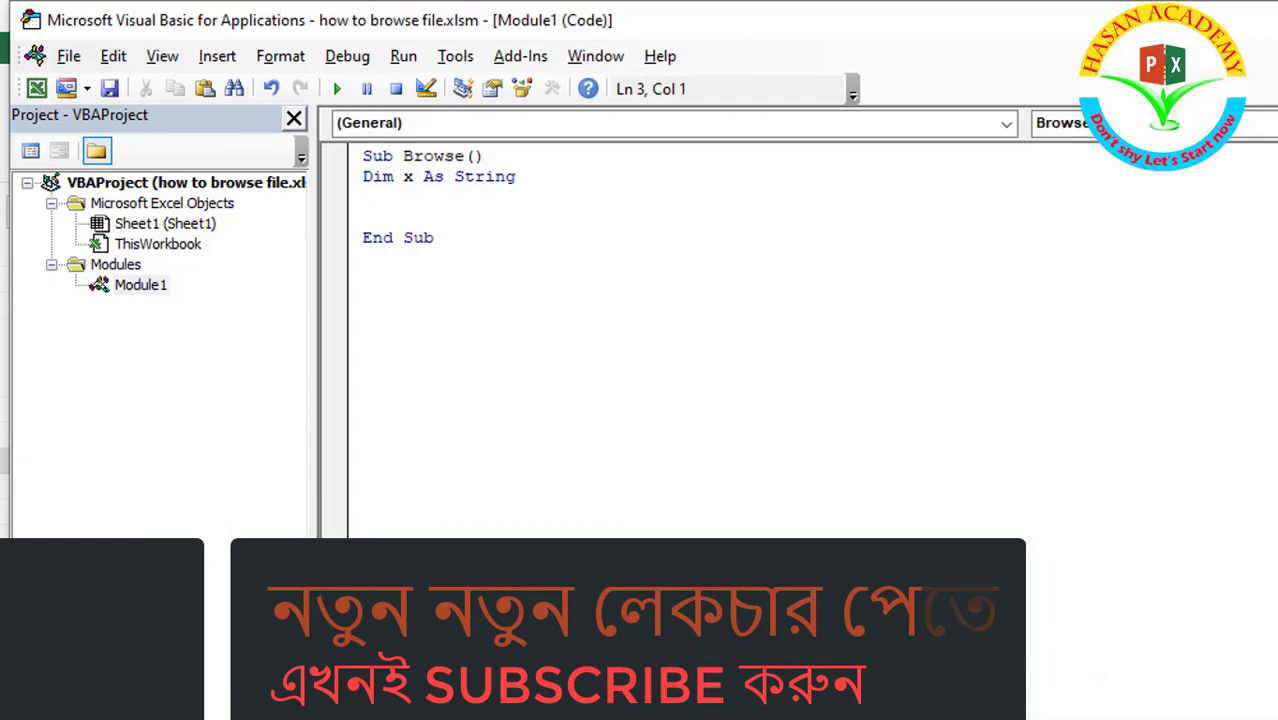
{"action": "type", "text": "x="}
{"action": "key", "text": "BackSpace"}
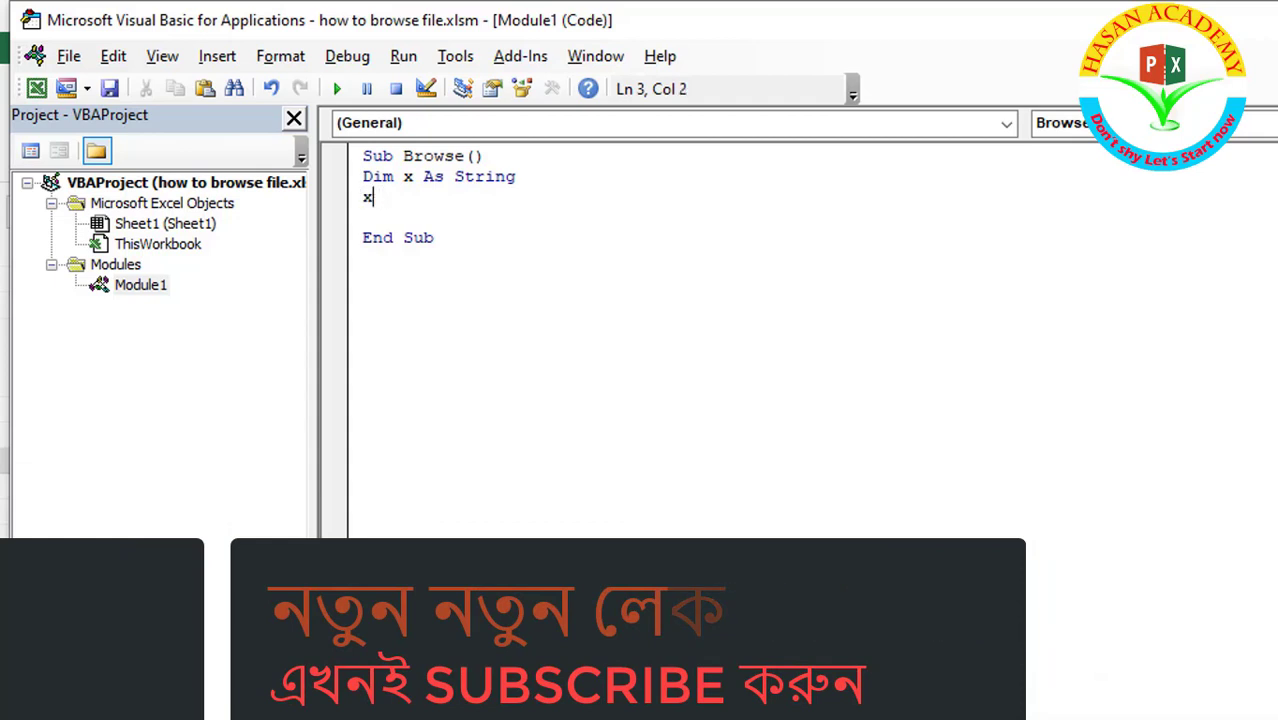
{"action": "type", "text": "= "}
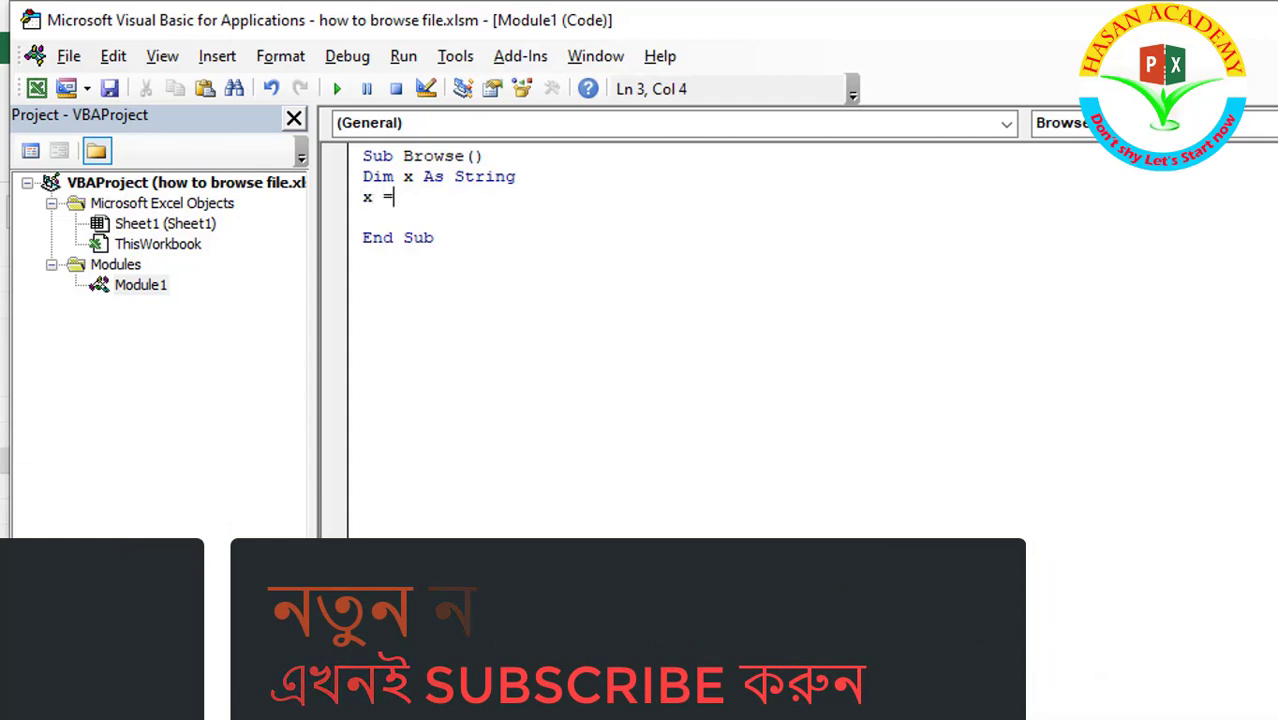
{"action": "type", "text": "A"}
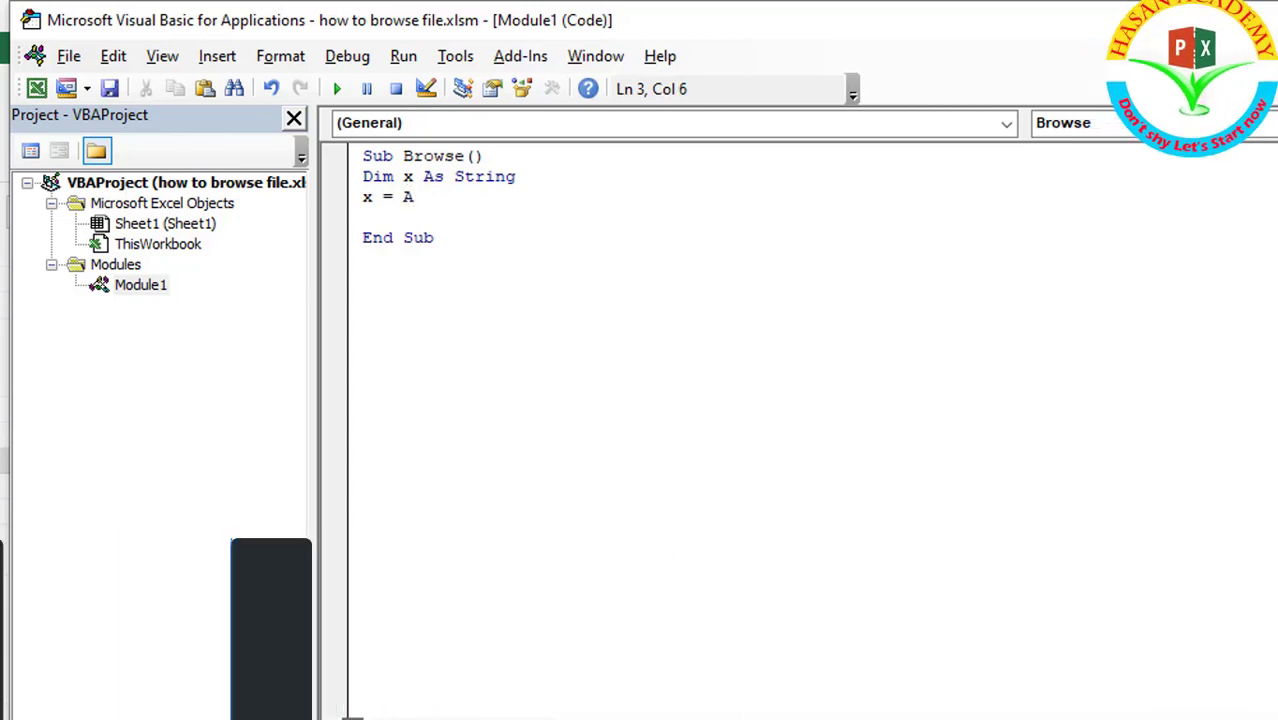
{"action": "type", "text": "pplication"}
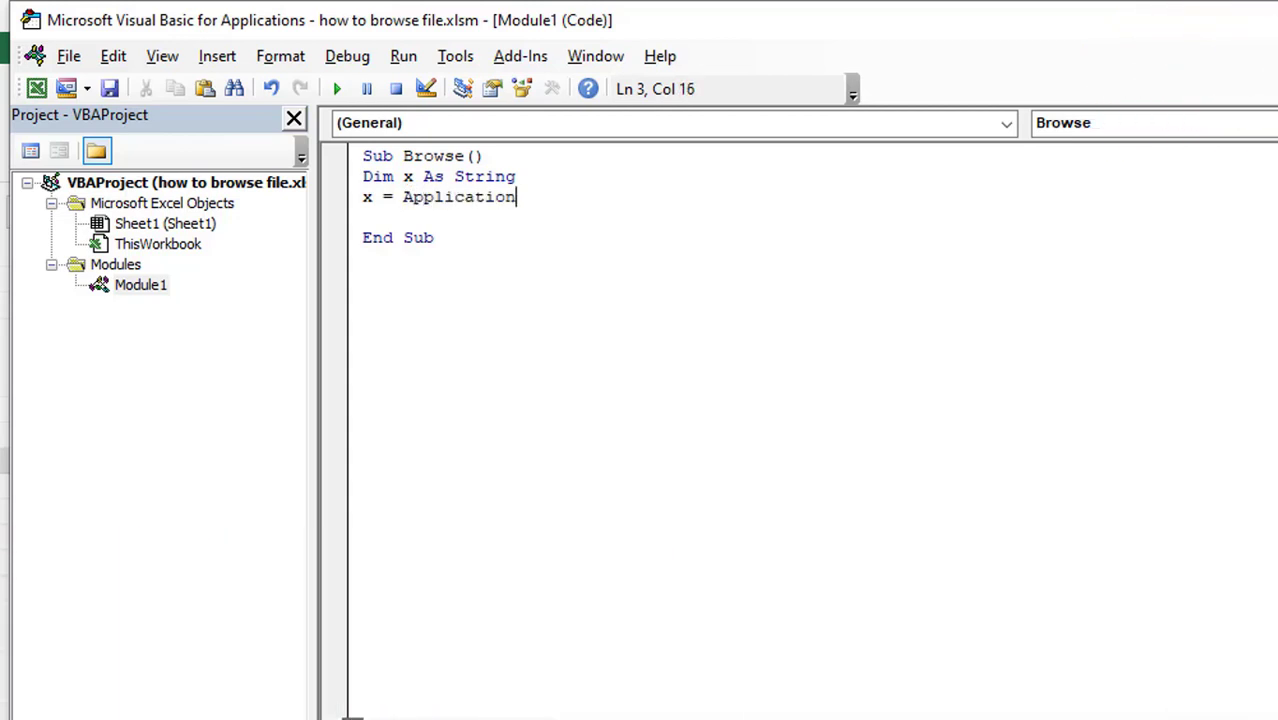
{"action": "type", "text": "."}
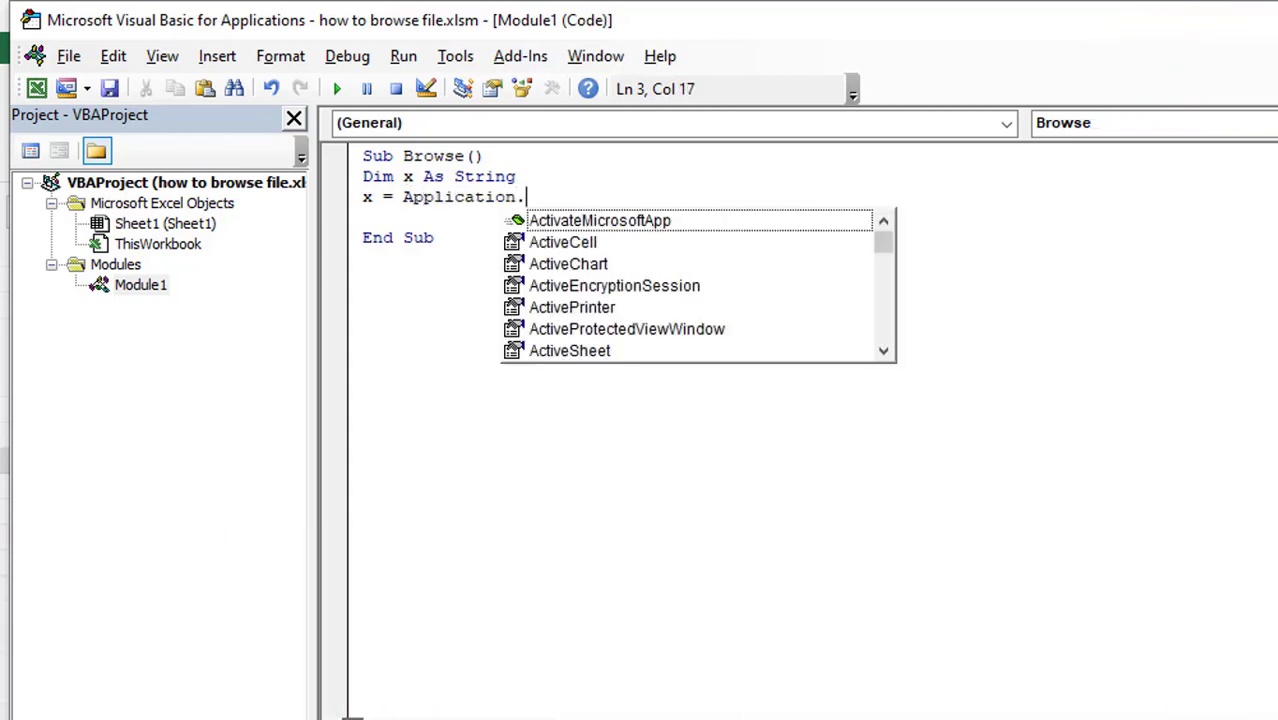
{"action": "type", "text": "get"}
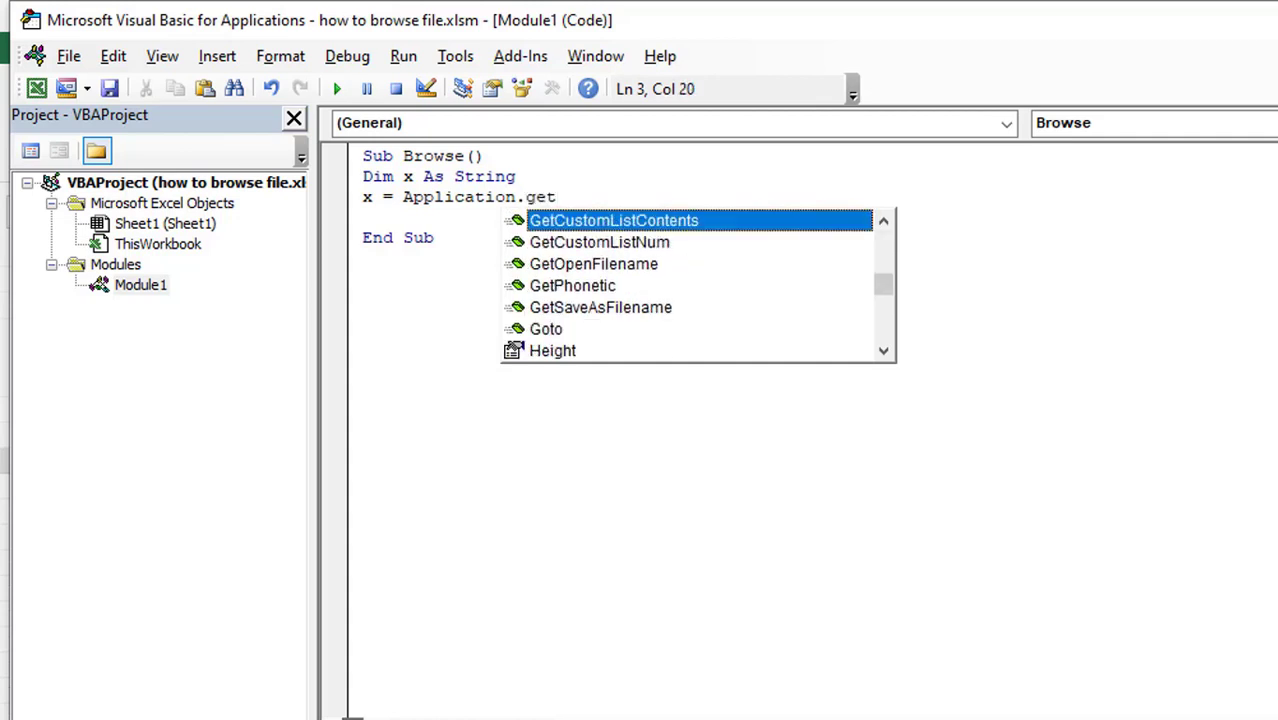
{"action": "type", "text": "op"}
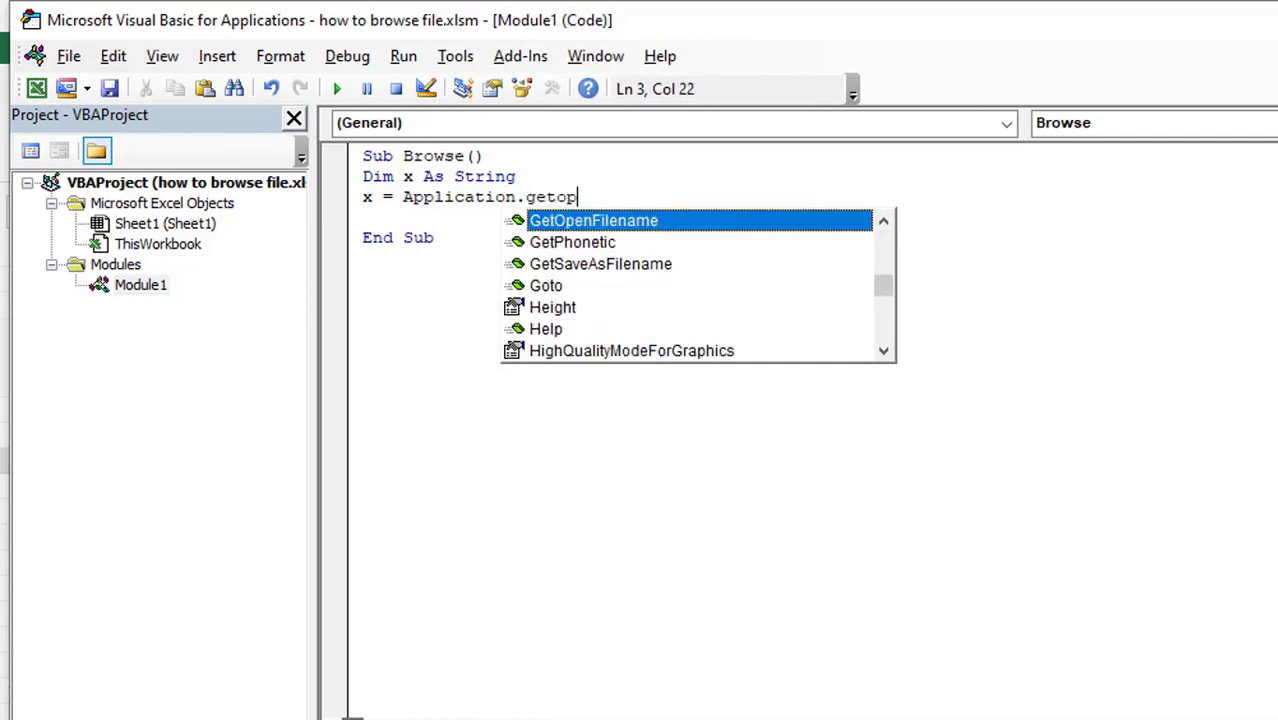
{"action": "double_click", "coordinate": [643, 230]}
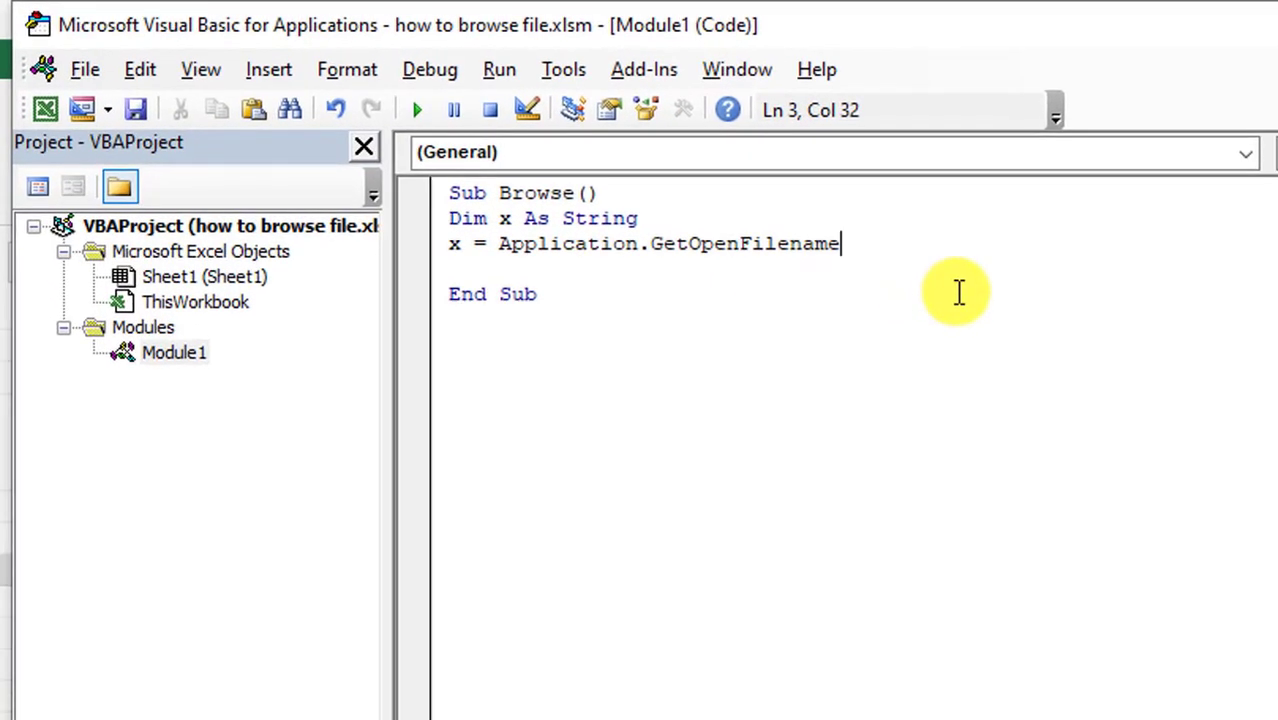
{"action": "key", "text": "Return"}
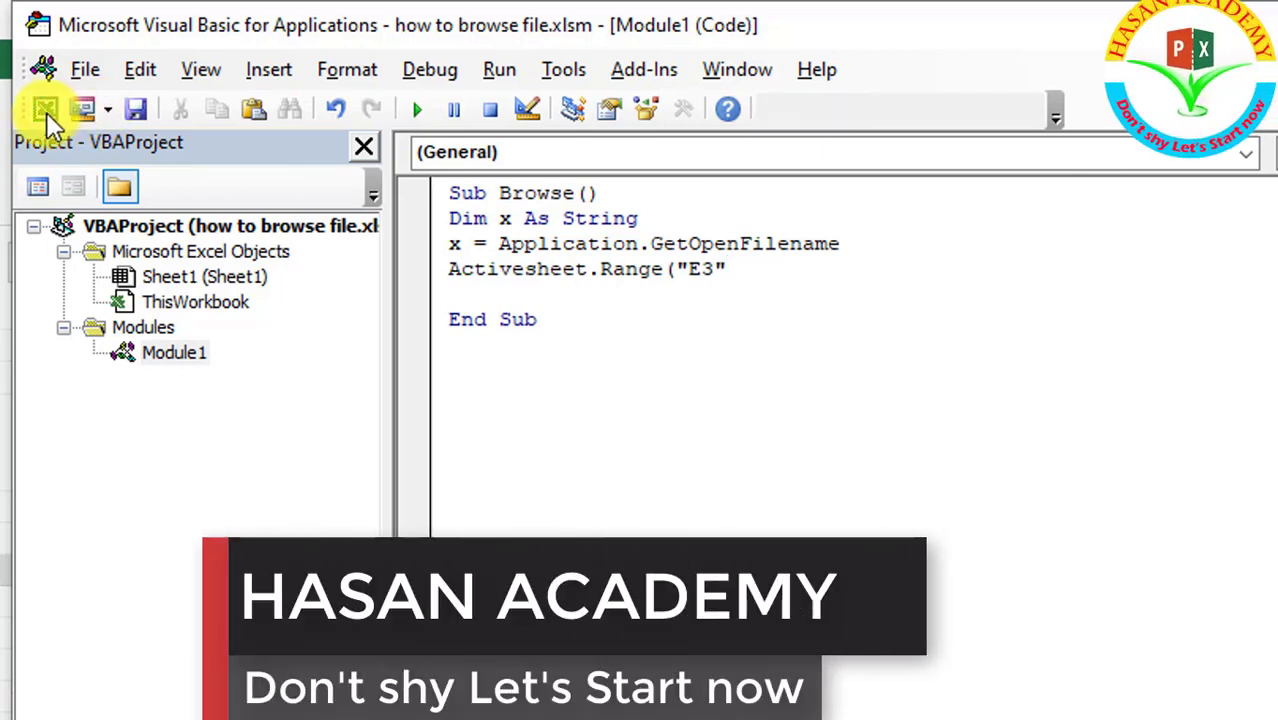
- Check the worksheet, then finish the line writing x into ActiveSheet.Range("E3").Value
{"action": "left_click", "coordinate": [45, 112]}
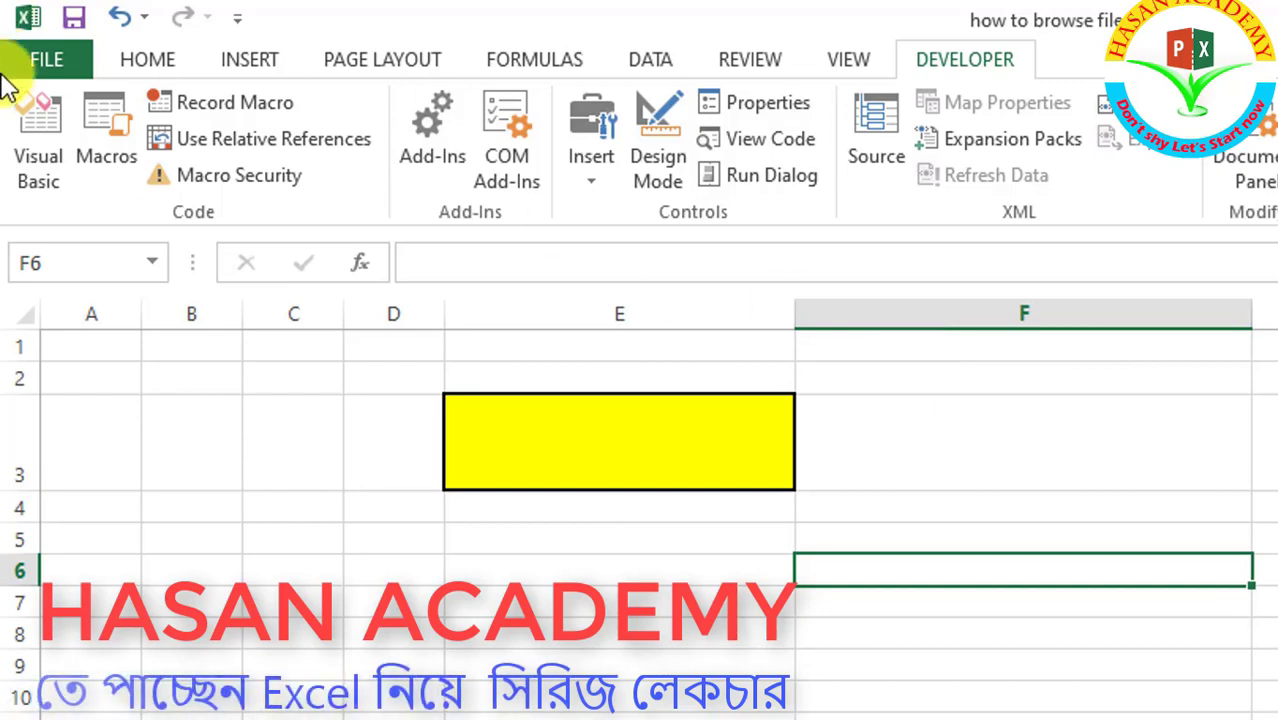
{"action": "left_click", "coordinate": [38, 130]}
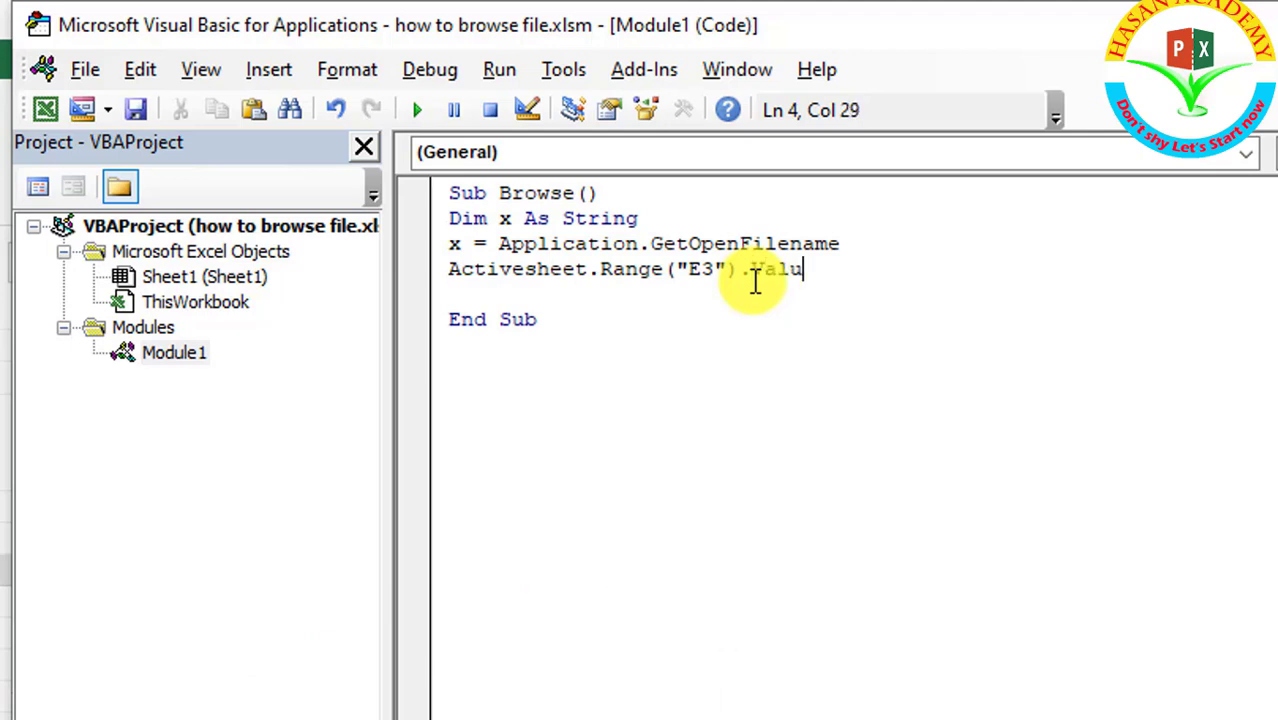
{"action": "type", "text": "e"}
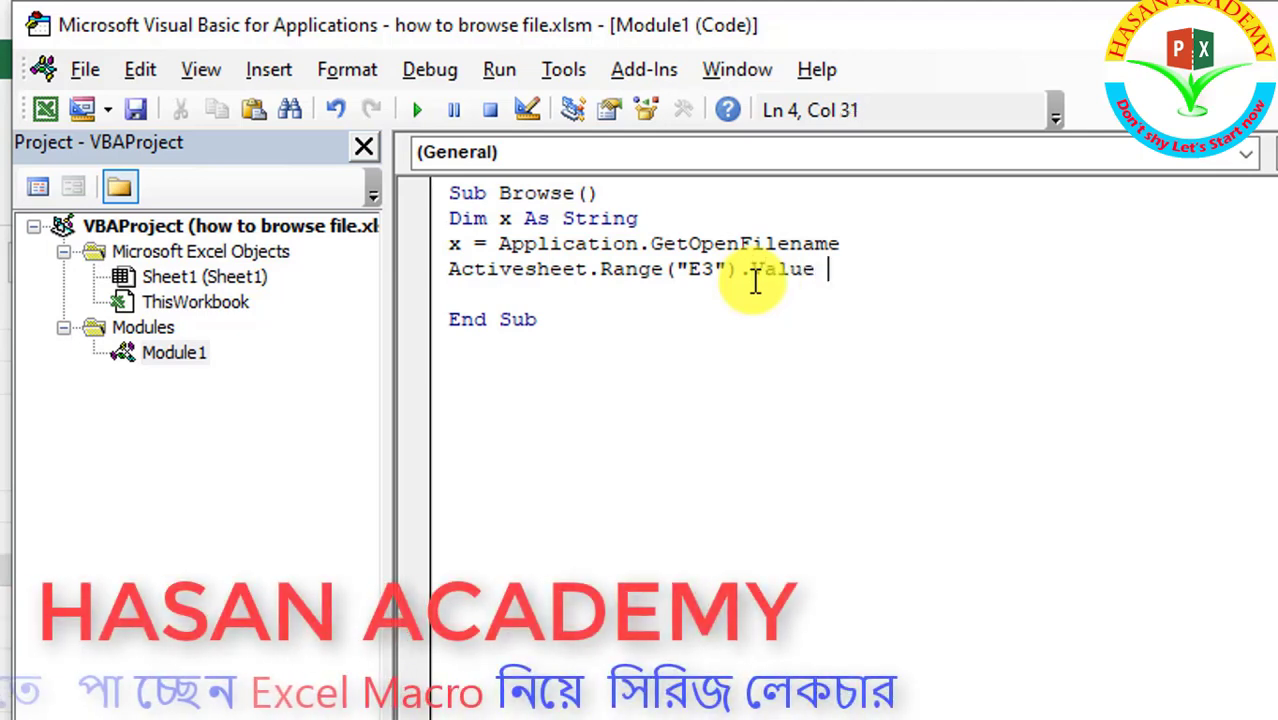
{"action": "type", "text": " = x"}
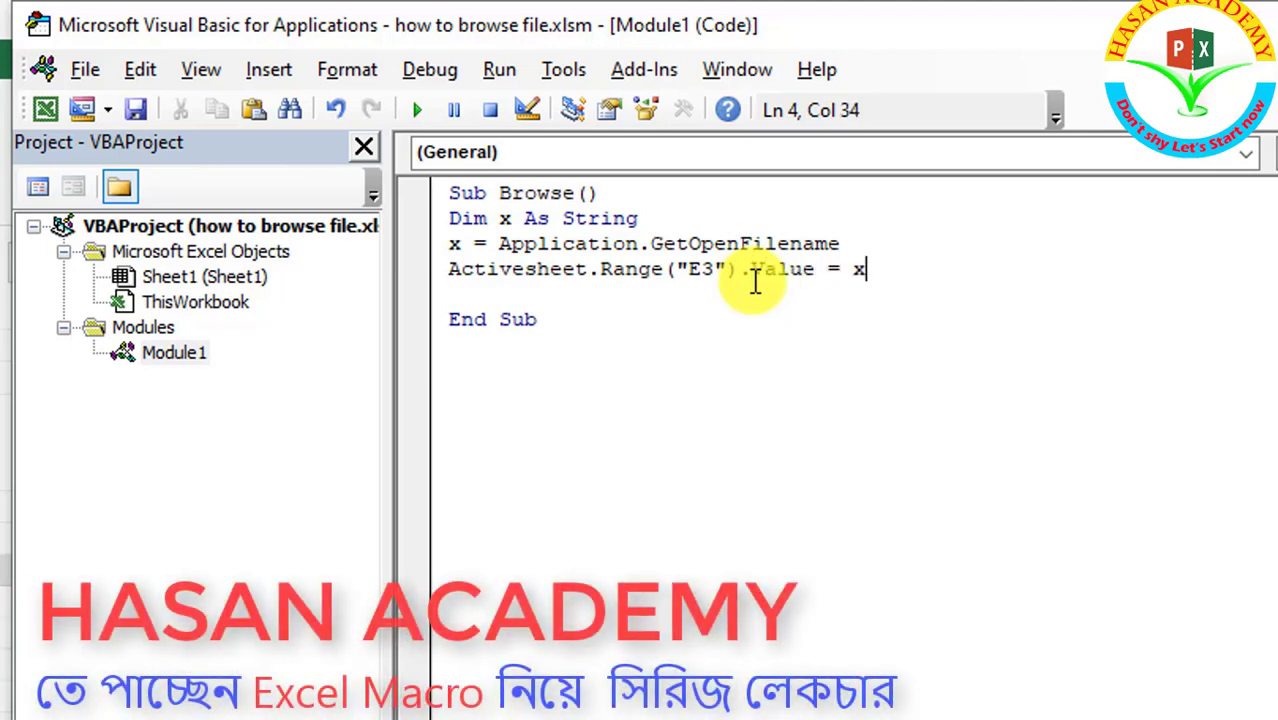
{"action": "left_click", "coordinate": [1050, 462]}
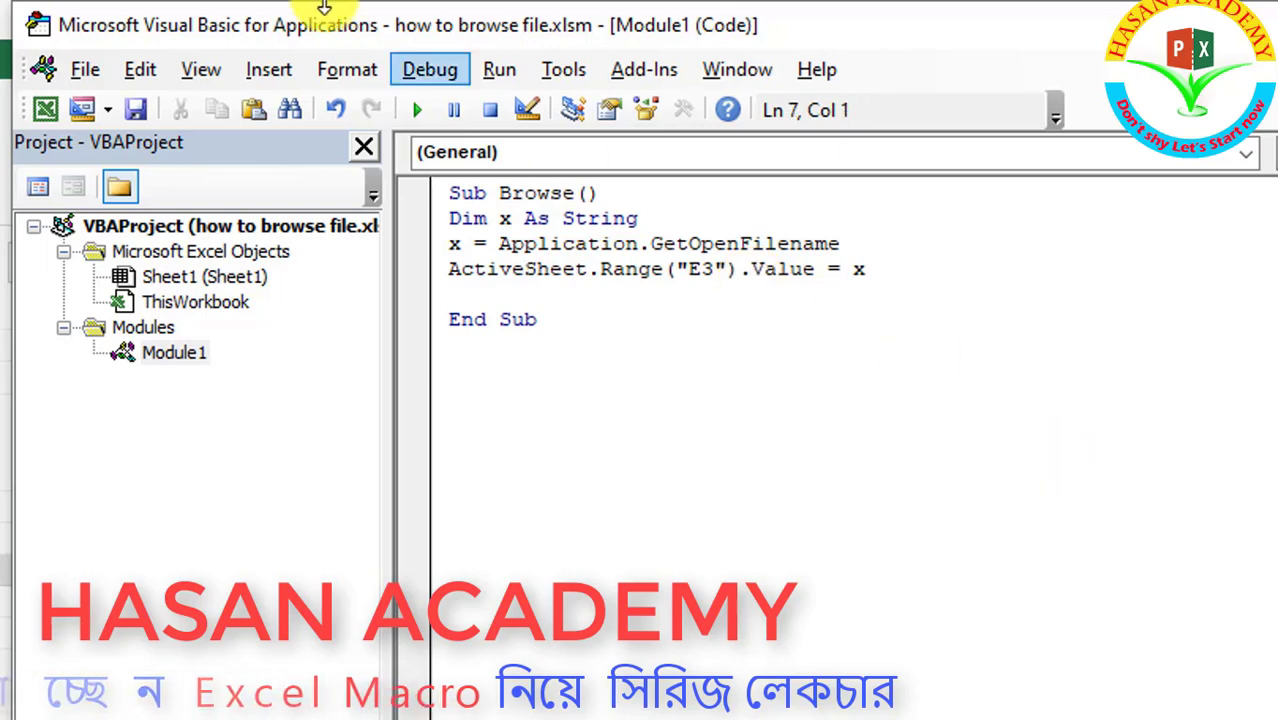
- Run the Browse macro and pick the Desktop's Expire file.xlsm, then return to the worksheet
{"action": "left_click", "coordinate": [418, 109]}
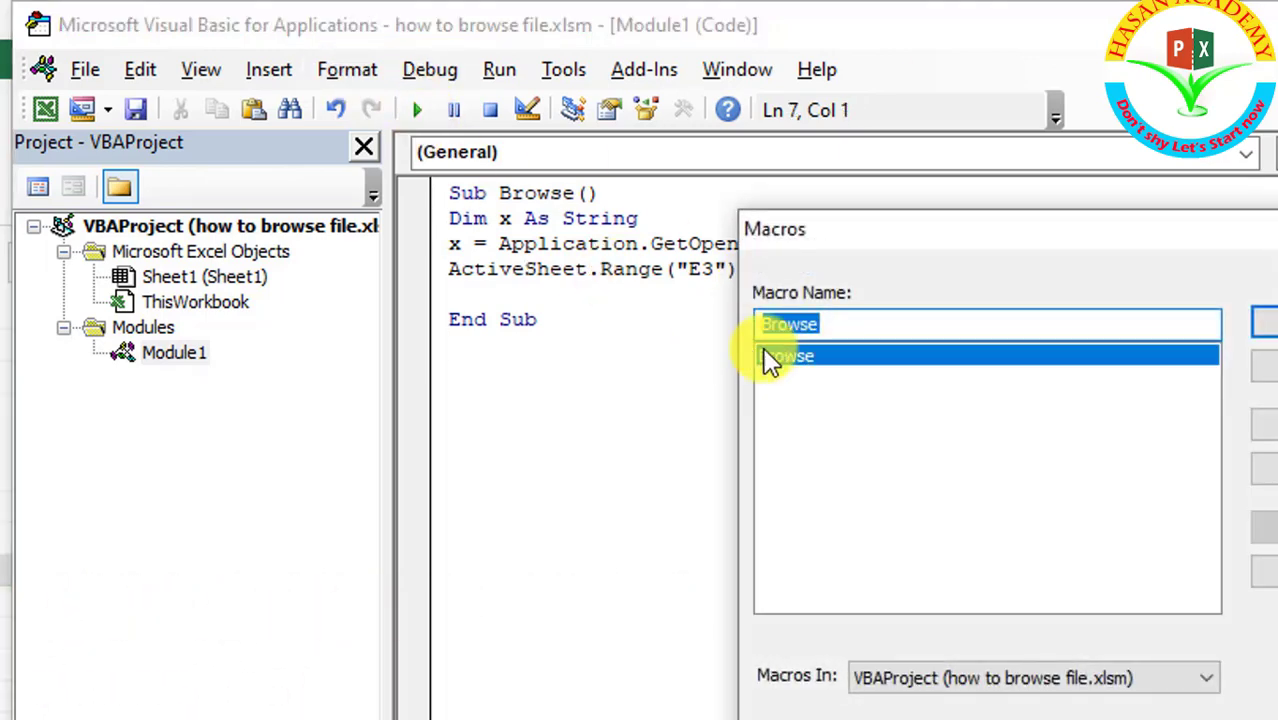
{"action": "double_click", "coordinate": [770, 357]}
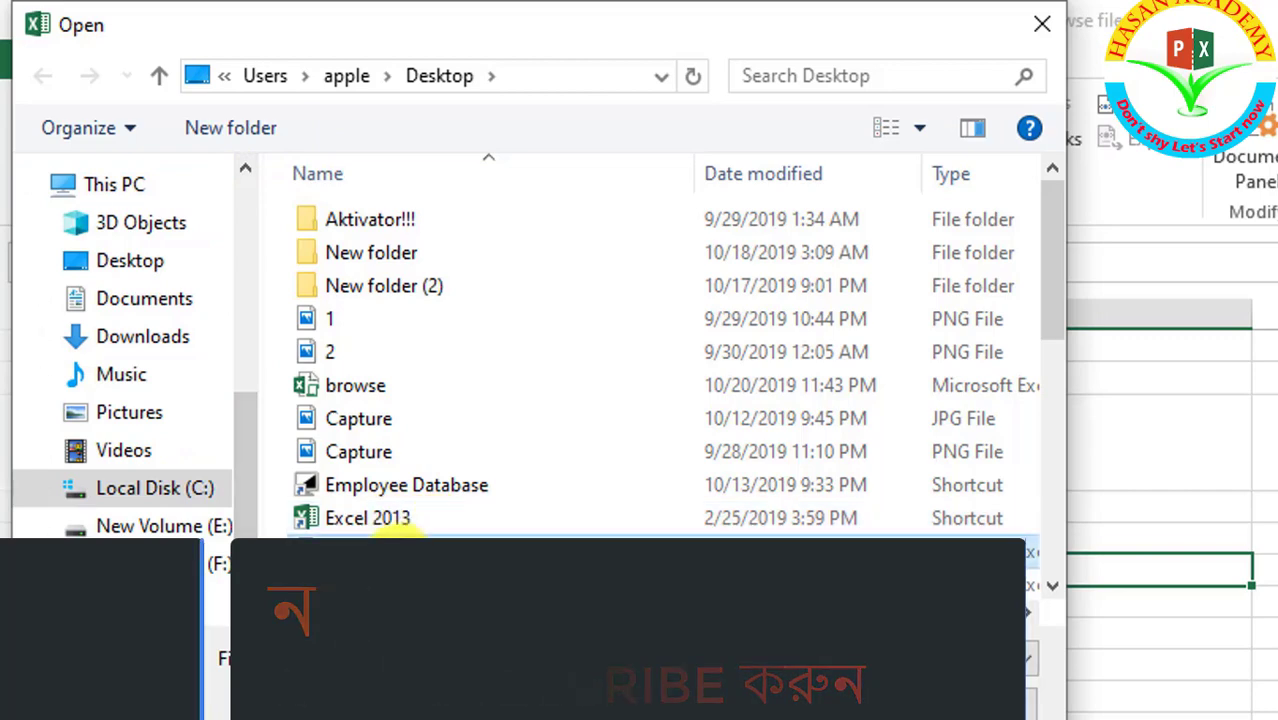
{"action": "left_click", "coordinate": [395, 545]}
{"action": "left_click", "coordinate": [368, 586]}
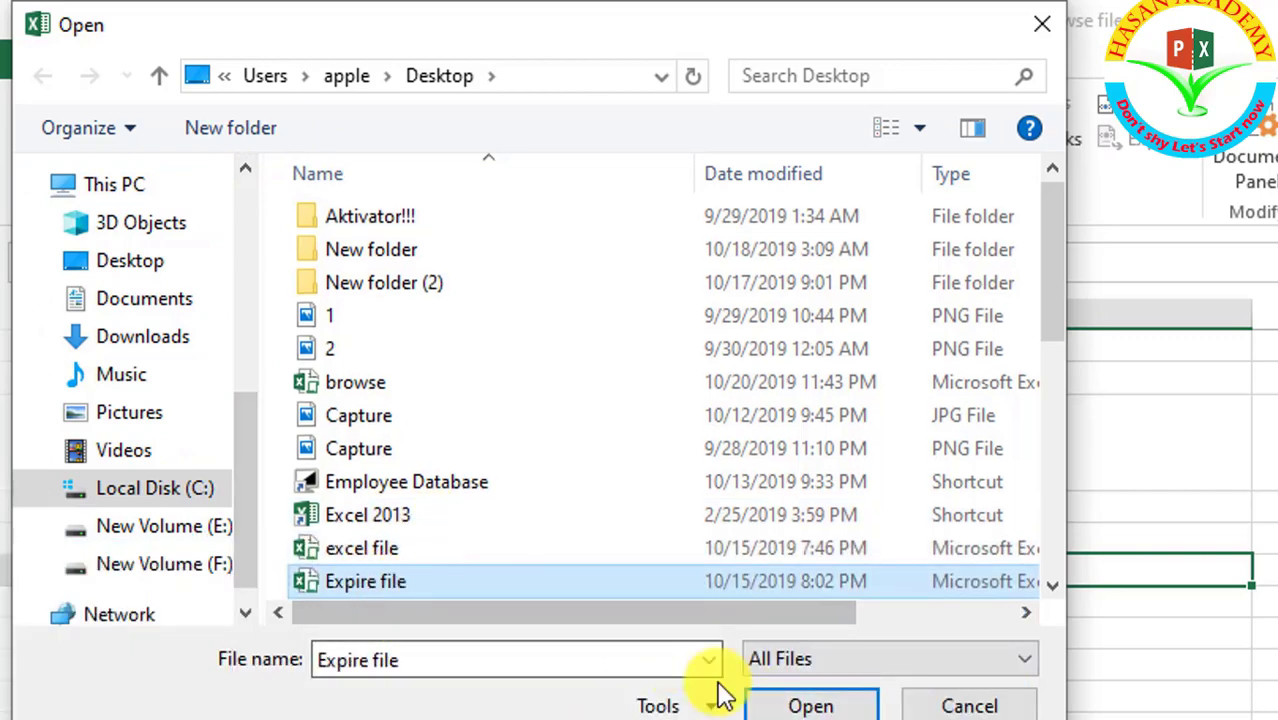
{"action": "left_click", "coordinate": [772, 702]}
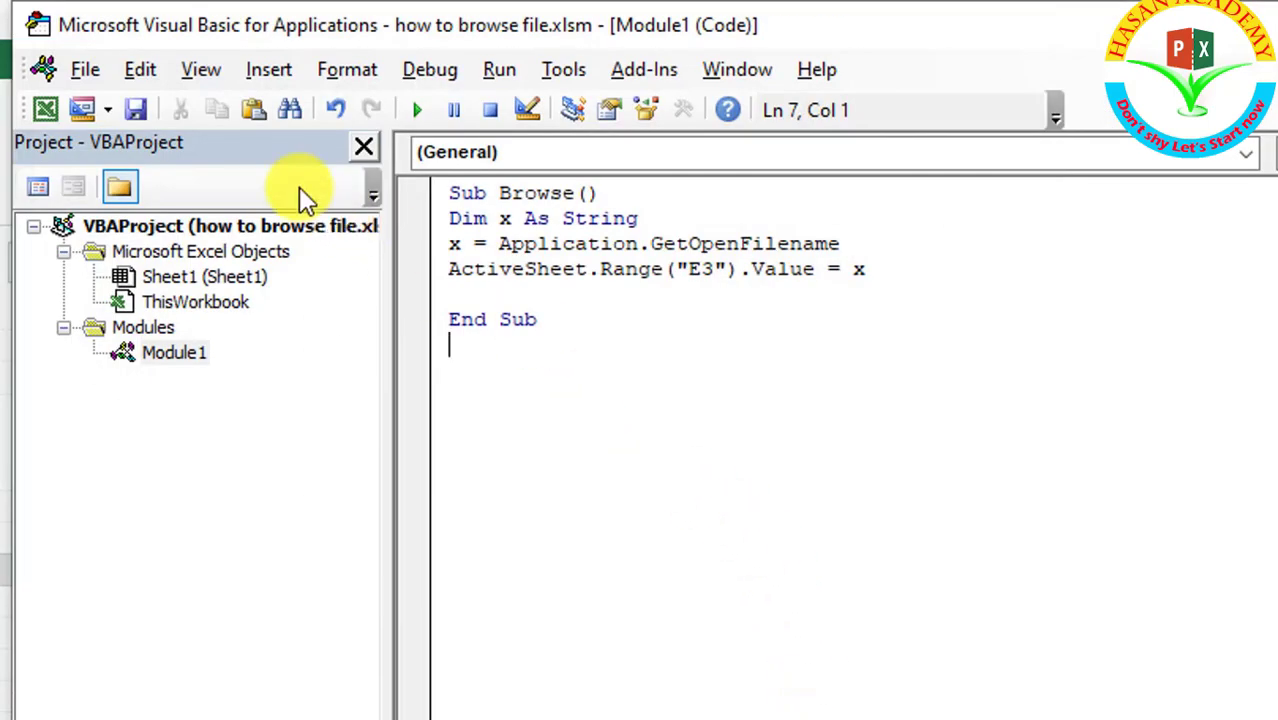
{"action": "left_click", "coordinate": [44, 108]}
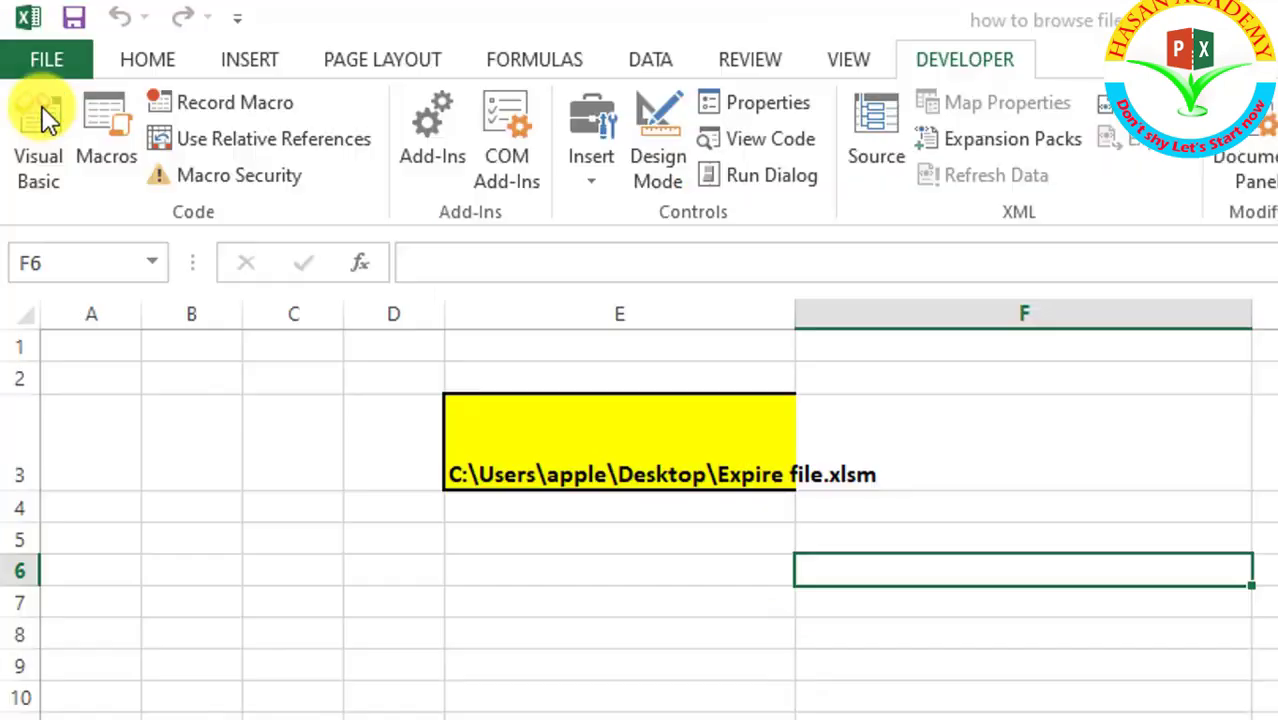
- Widen column E and centre the path in E3 horizontally and vertically
{"action": "left_click", "coordinate": [706, 444]}
{"action": "left_click_drag", "start_coordinate": [795, 320], "coordinate": [904, 320]}
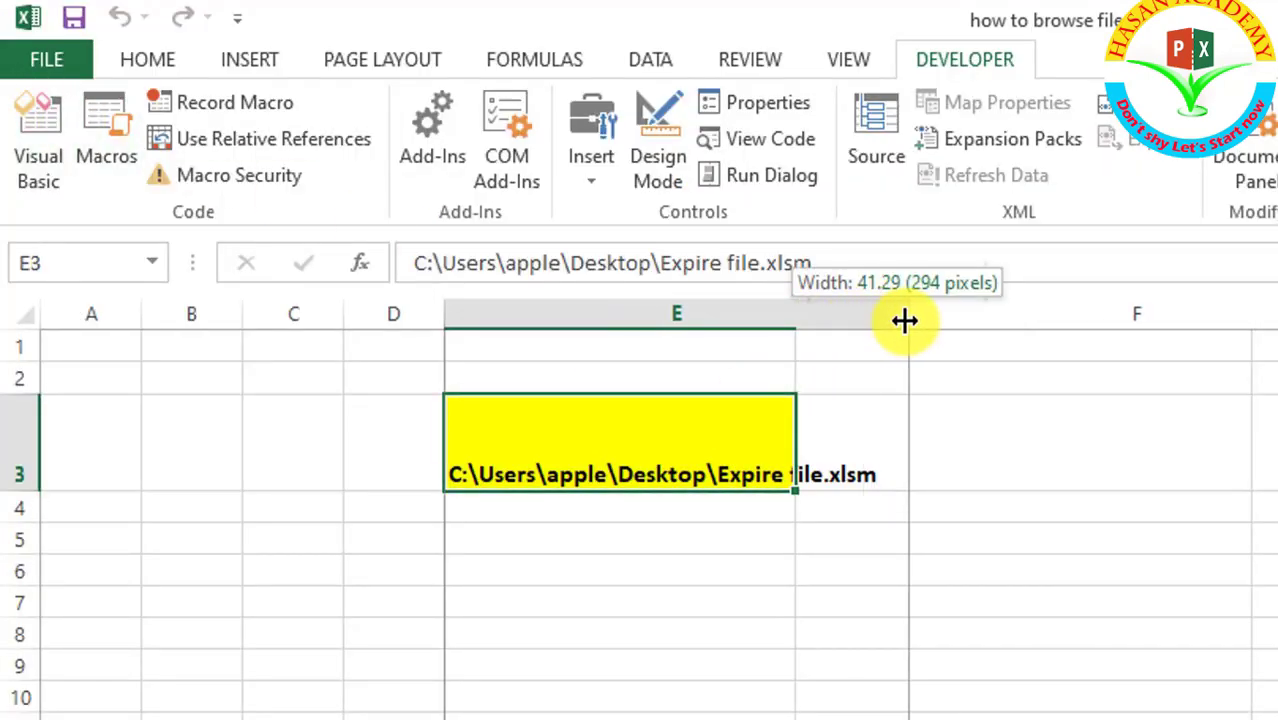
{"action": "left_click", "coordinate": [970, 459]}
{"action": "left_click", "coordinate": [670, 448]}
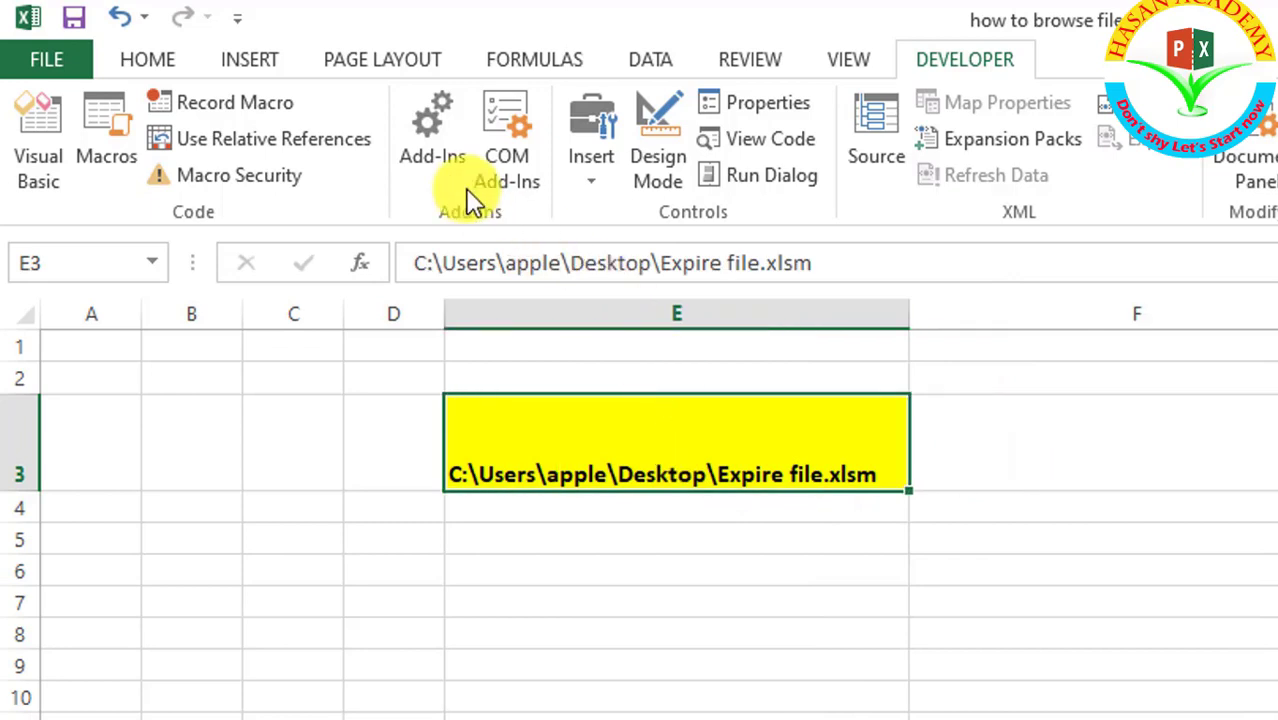
{"action": "left_click", "coordinate": [180, 70]}
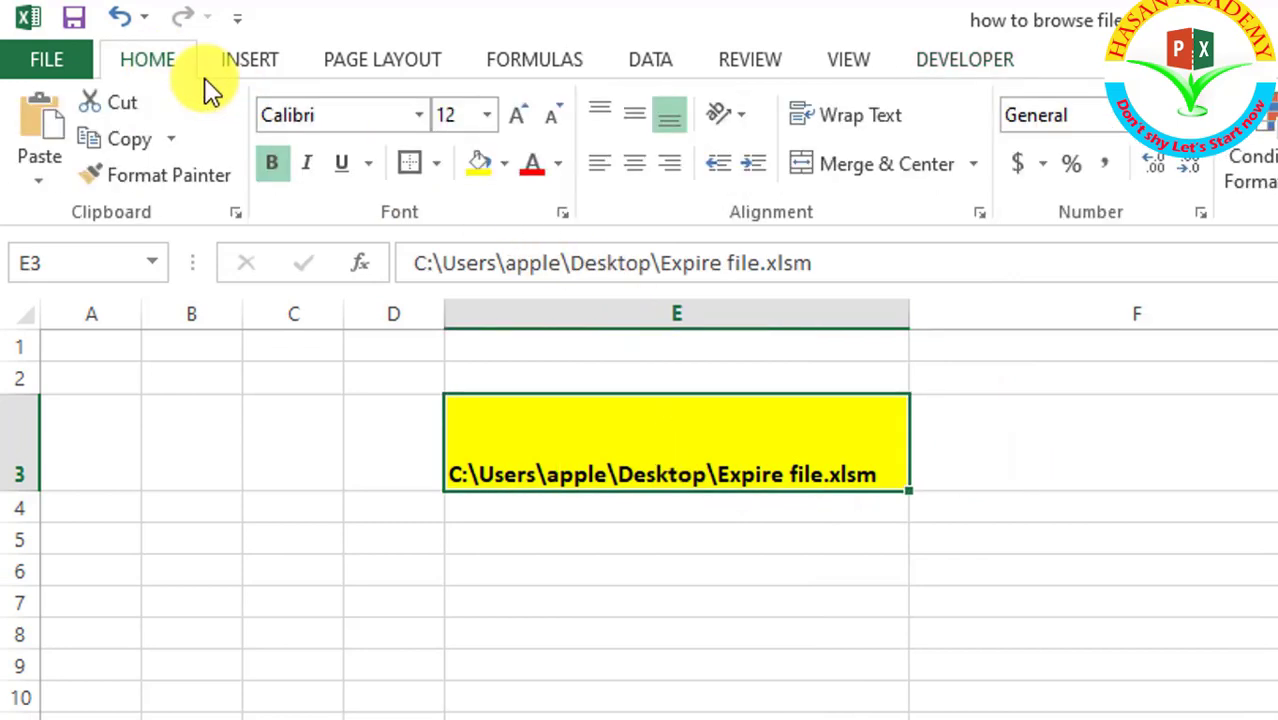
{"action": "left_click", "coordinate": [622, 164]}
{"action": "left_click", "coordinate": [633, 116]}
{"action": "left_click", "coordinate": [1010, 443]}
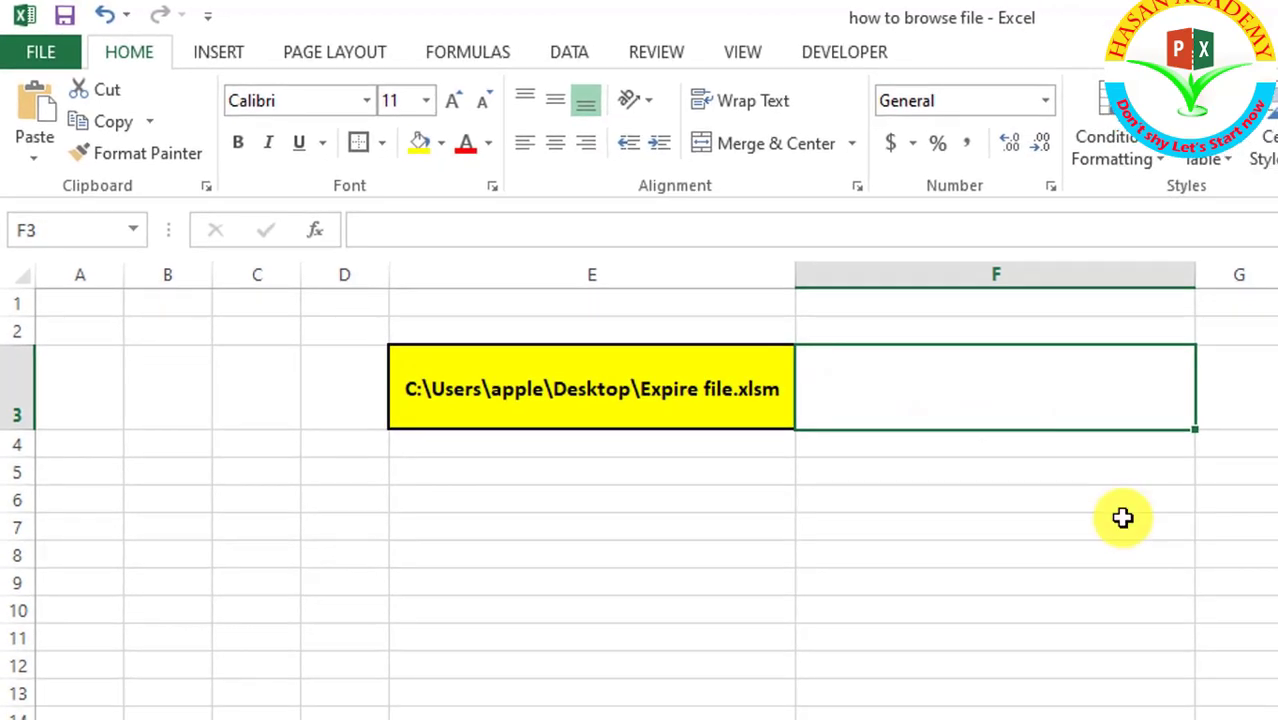
- Review the Browse macro in the code editor via the Developer tab, then return to the sheet
{"action": "left_click", "coordinate": [1123, 517]}
{"action": "left_click", "coordinate": [970, 395]}
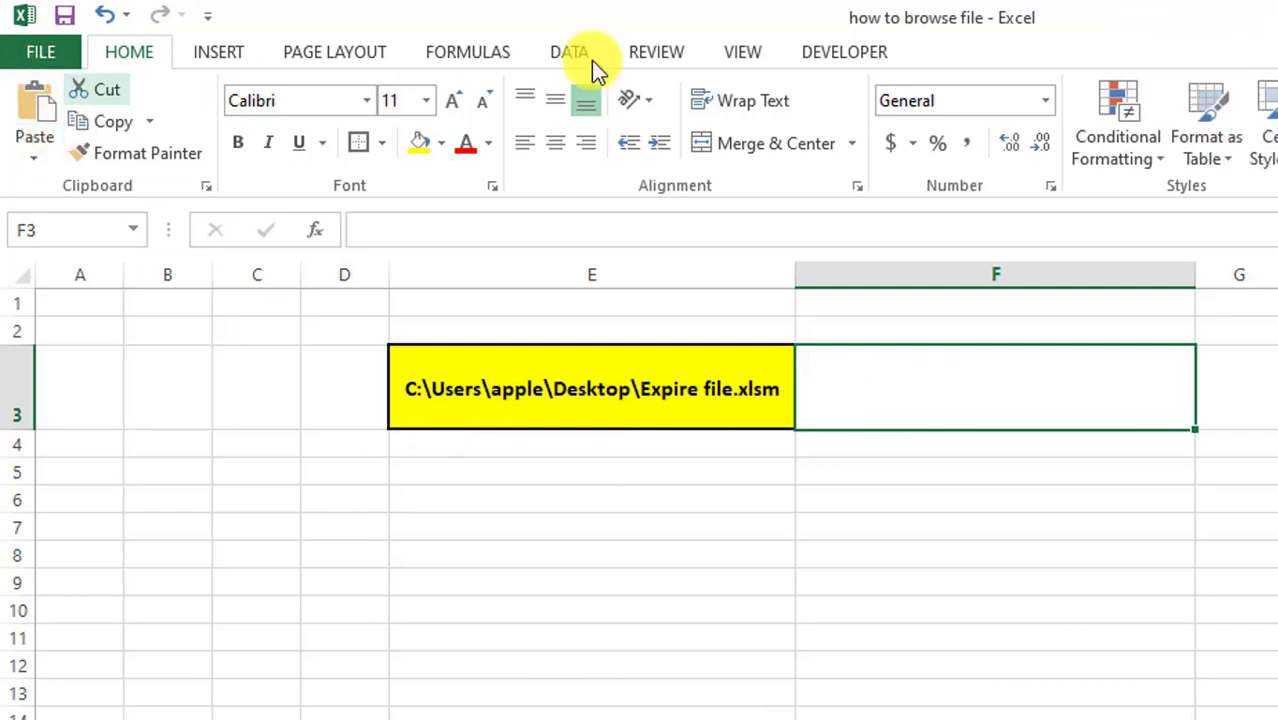
{"action": "left_click", "coordinate": [818, 46]}
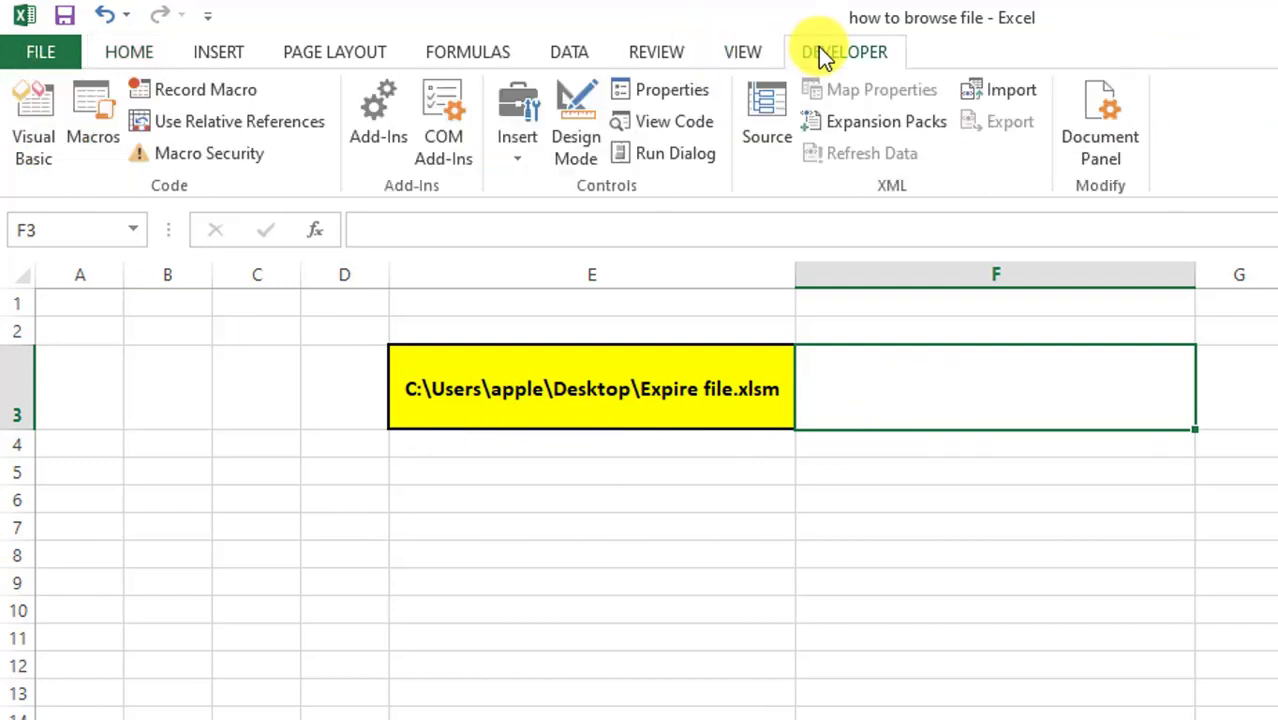
{"action": "left_click", "coordinate": [60, 121]}
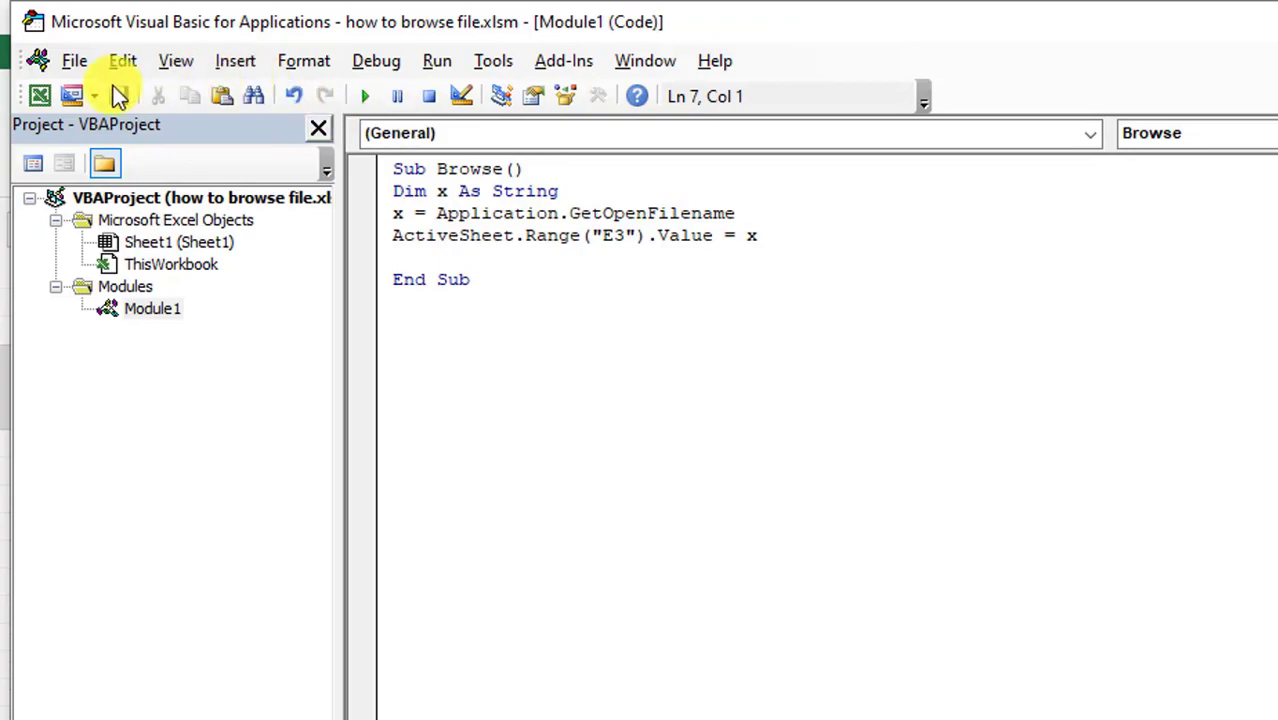
{"action": "left_click", "coordinate": [40, 95]}
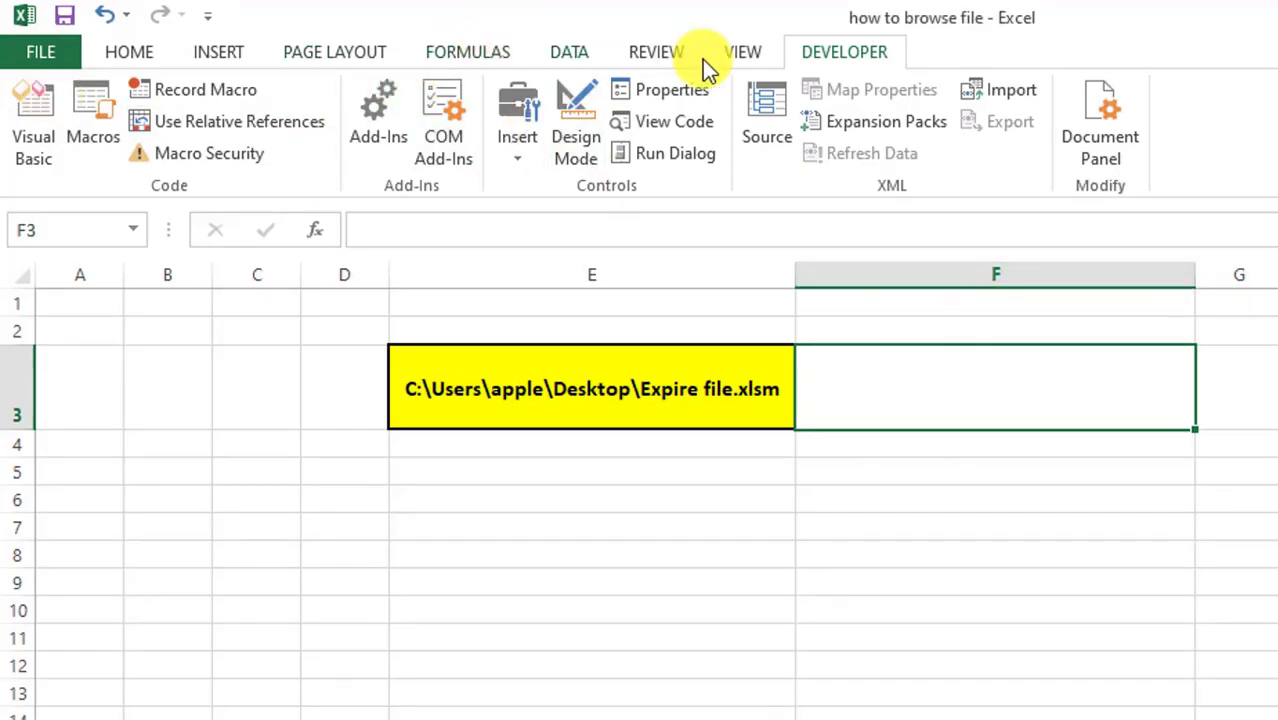
- Draw a Form Controls button over cell F3 and skip assigning a macro
{"action": "left_click", "coordinate": [517, 150]}
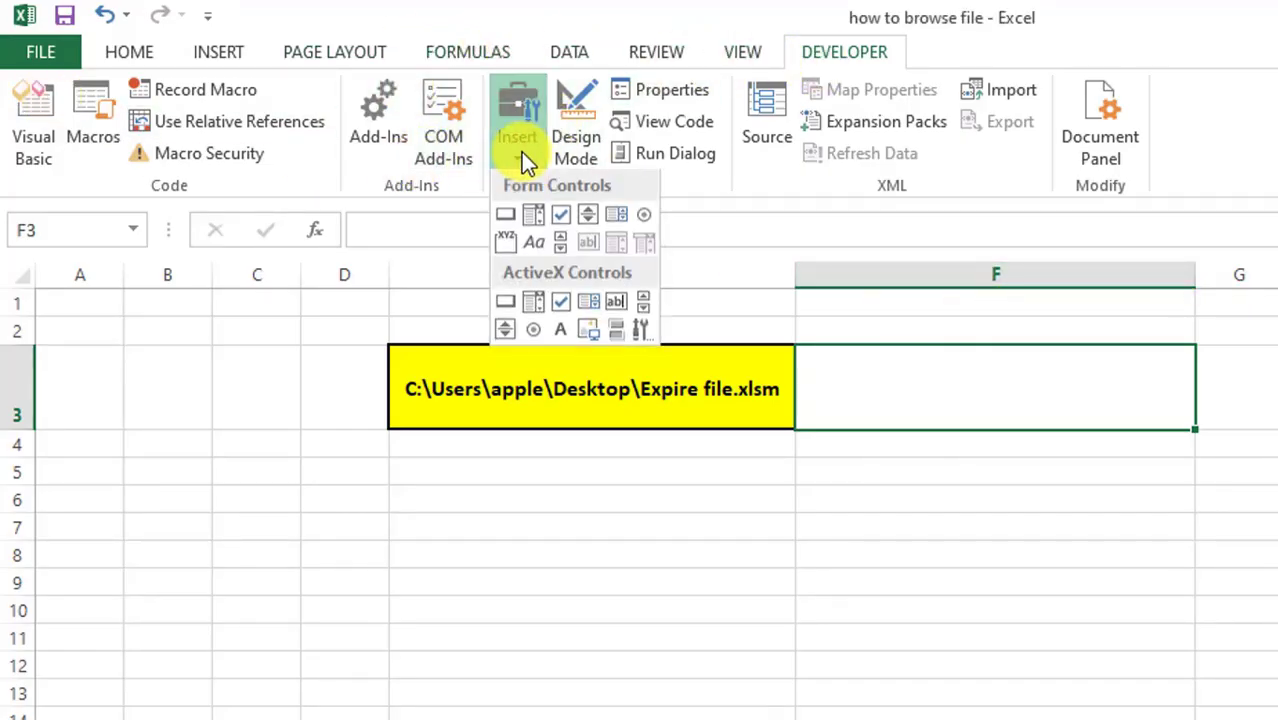
{"action": "left_click", "coordinate": [506, 216]}
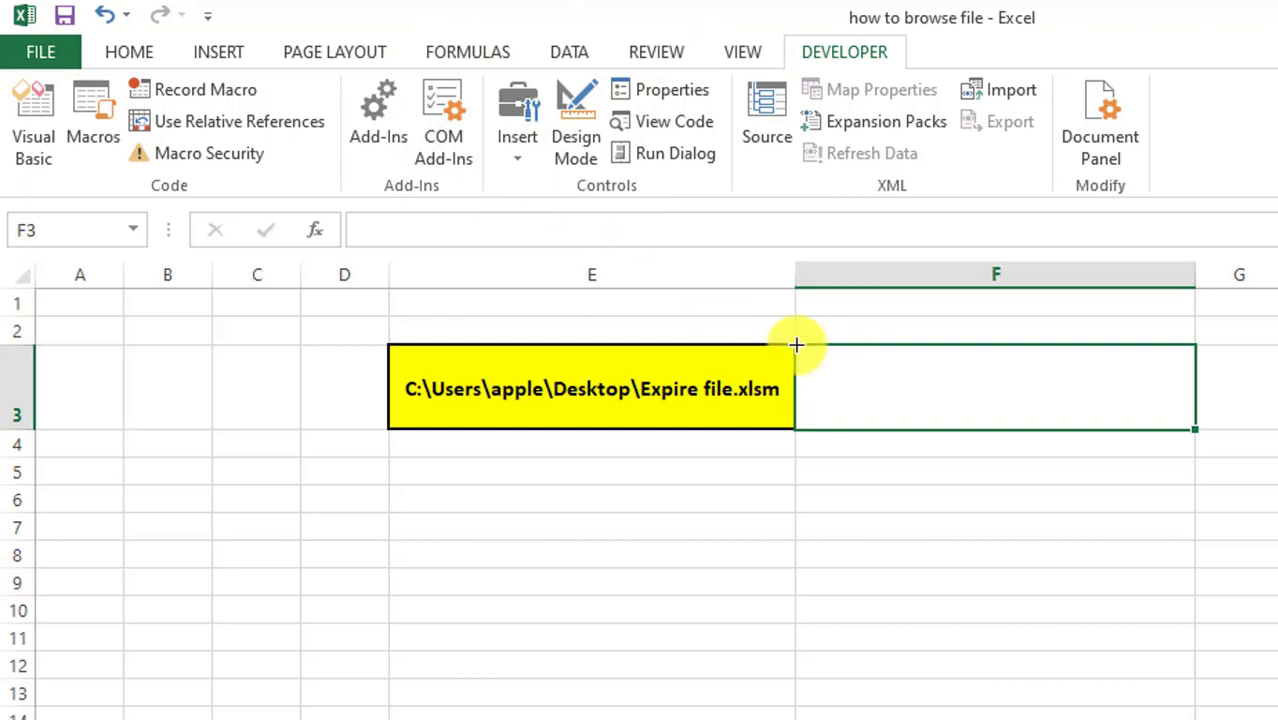
{"action": "left_click_drag", "start_coordinate": [796, 345], "coordinate": [1192, 429]}
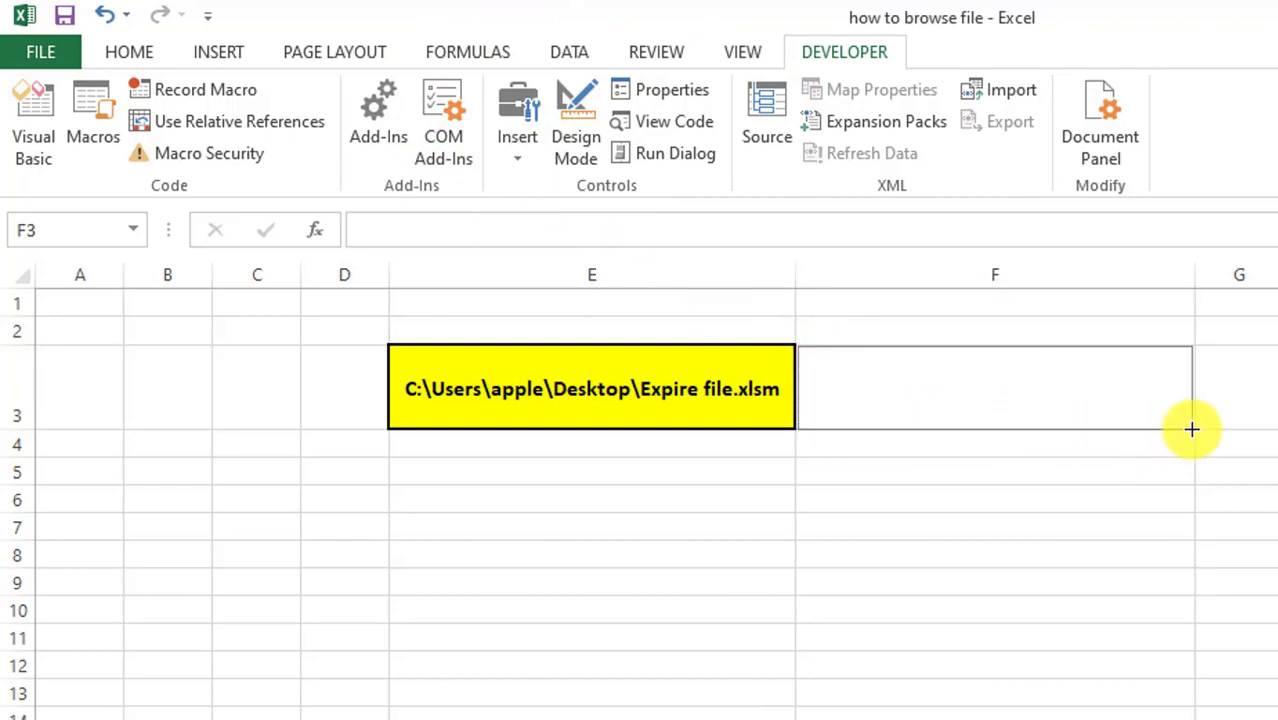
{"action": "left_click", "coordinate": [1091, 559]}
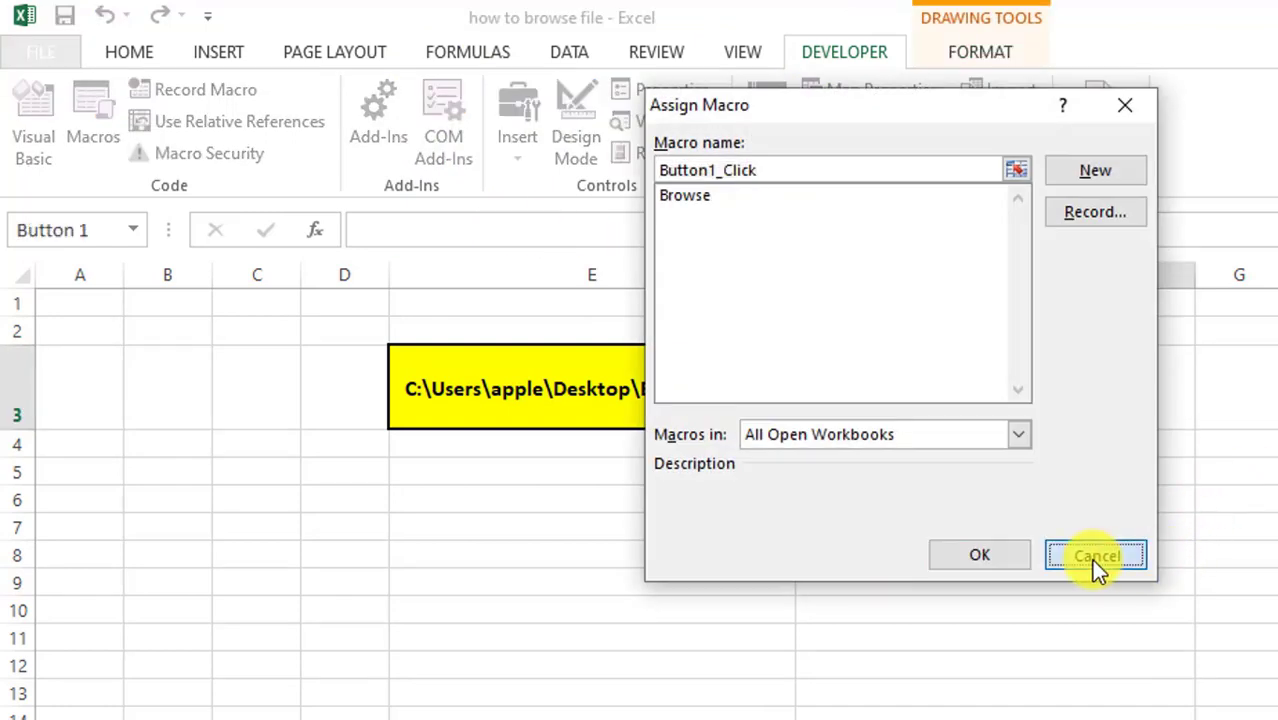
- Change the button caption from Button 1 to BROWSE OPEN FILE
{"action": "right_click", "coordinate": [1053, 381]}
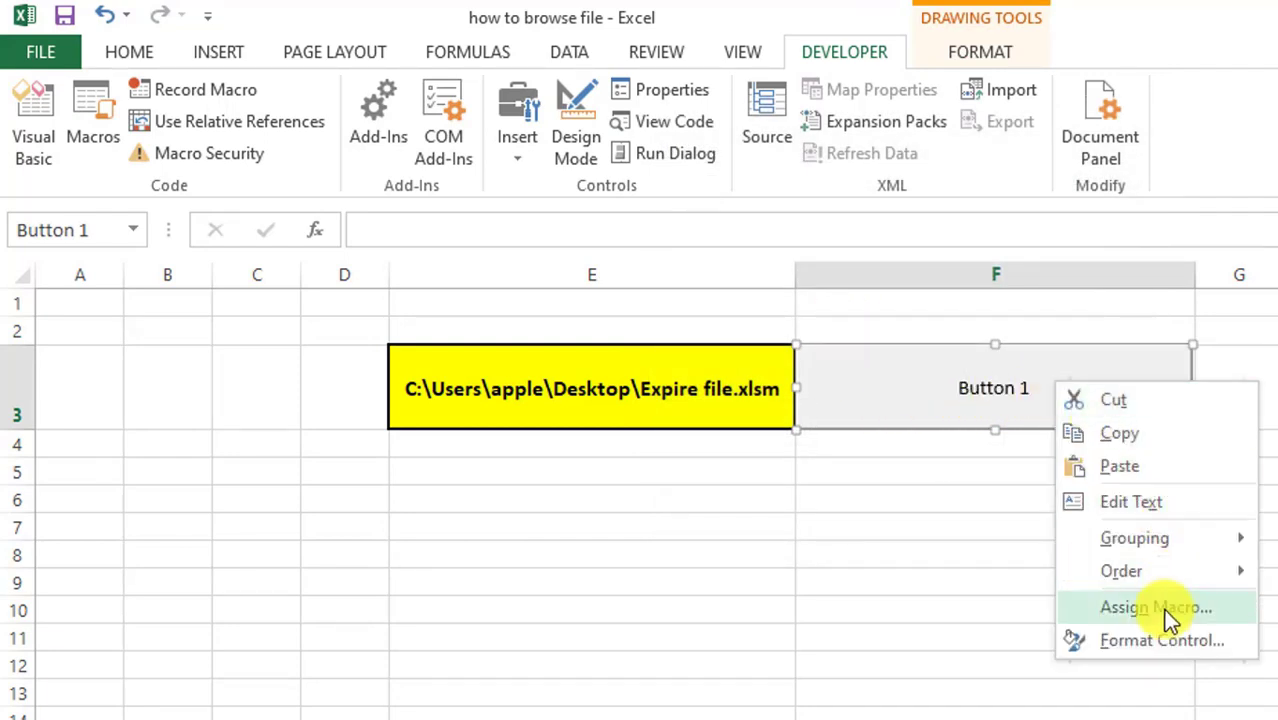
{"action": "left_click", "coordinate": [1130, 503]}
{"action": "key", "text": "BackSpace"}
{"action": "type", "text": "BROWSE OP"}
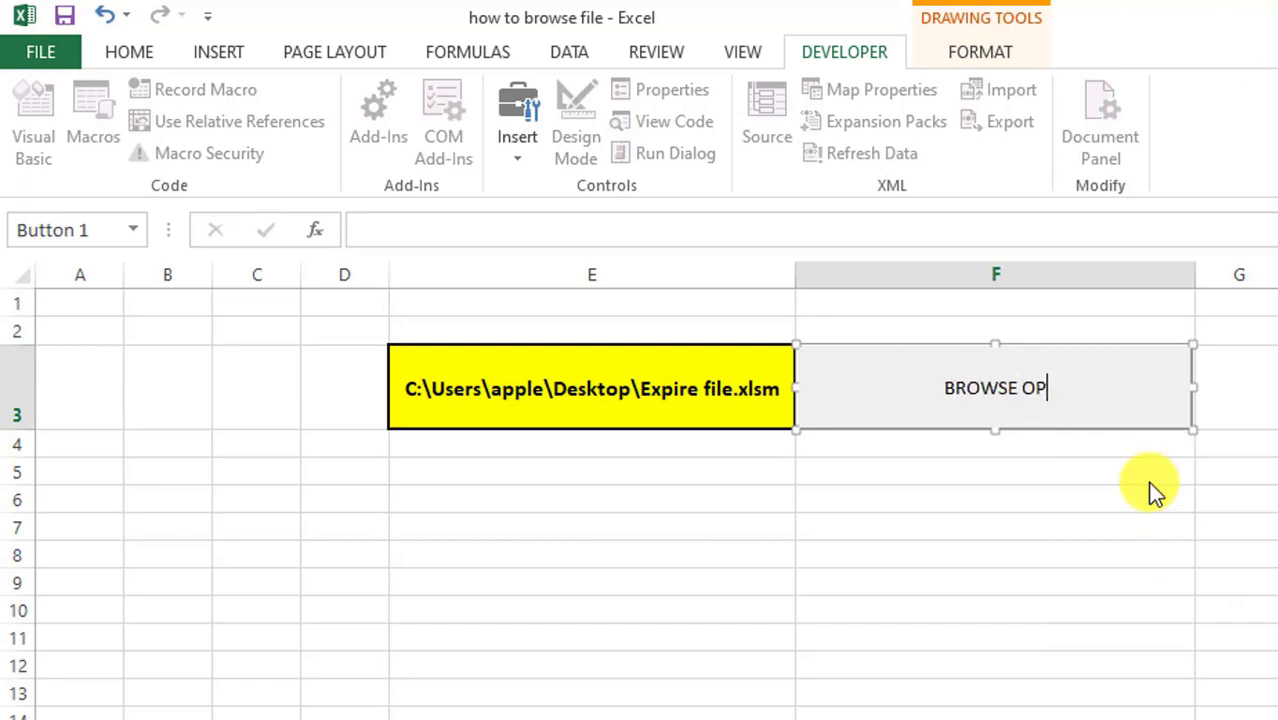
{"action": "type", "text": "EN FILE"}
{"action": "key", "text": "Escape"}
{"action": "key", "text": "Escape"}
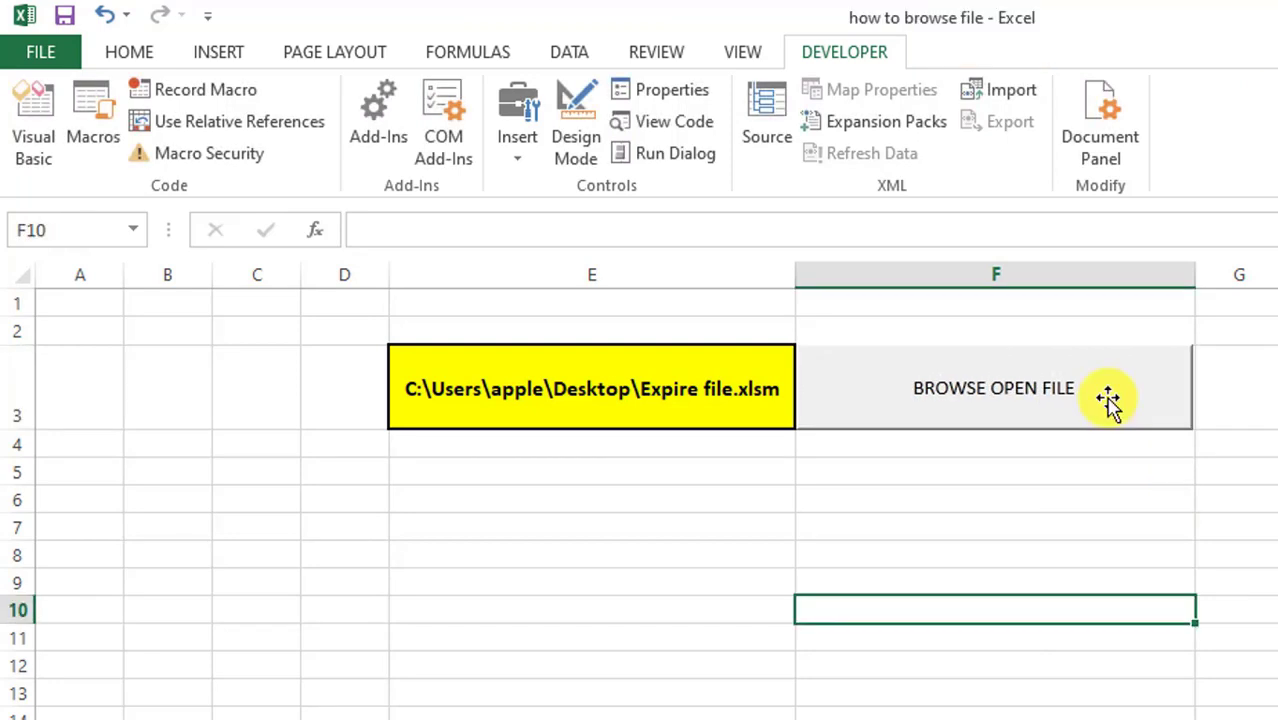
- Format the button text as bold, red, size 24 through Format Control
{"action": "right_click", "coordinate": [1108, 400]}
{"action": "left_click", "coordinate": [1181, 656]}
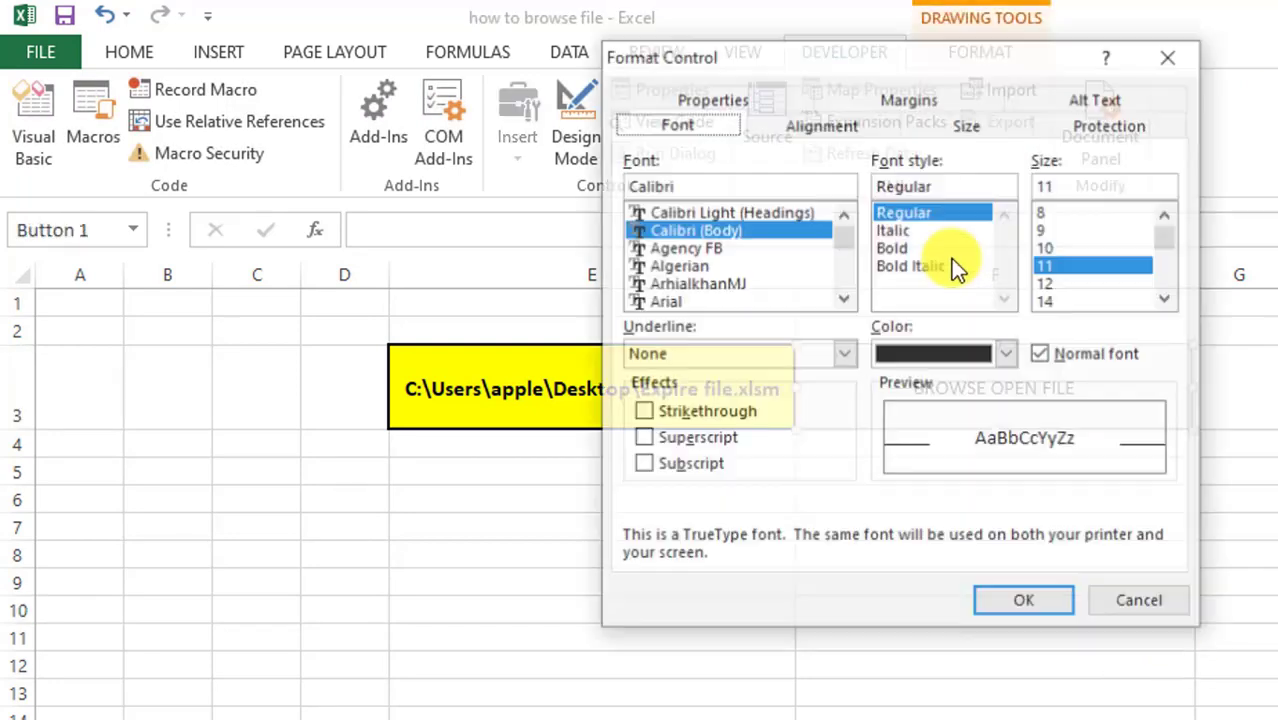
{"action": "left_click", "coordinate": [892, 248]}
{"action": "left_click", "coordinate": [1007, 354]}
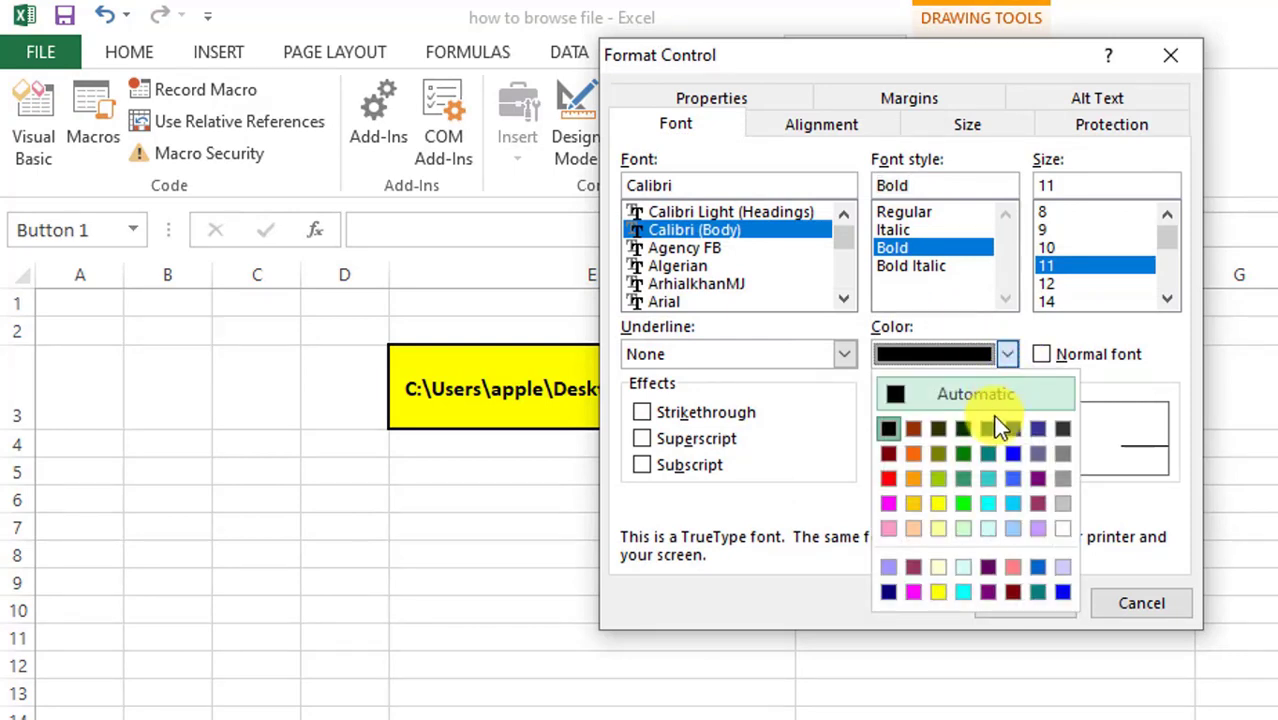
{"action": "left_click", "coordinate": [888, 478]}
{"action": "left_click_drag", "start_coordinate": [1167, 240], "coordinate": [1167, 277]}
{"action": "left_click", "coordinate": [1046, 265]}
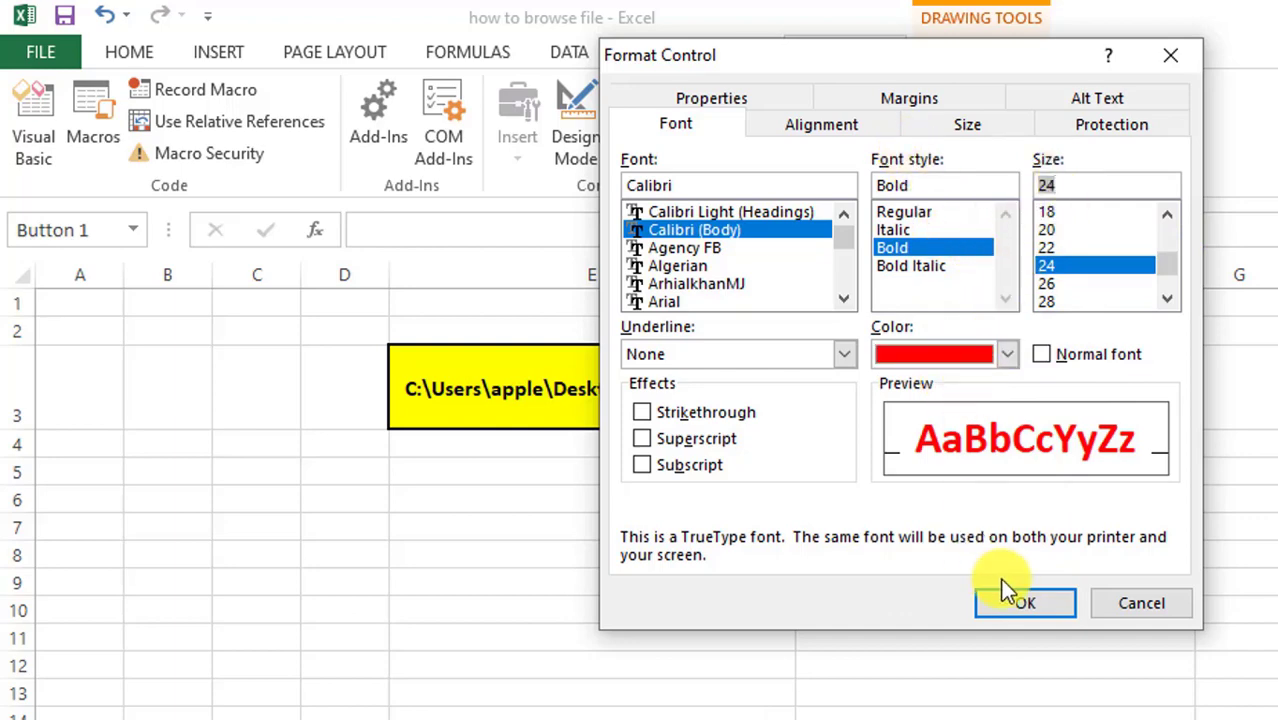
{"action": "left_click", "coordinate": [1025, 603]}
{"action": "left_click", "coordinate": [921, 500]}
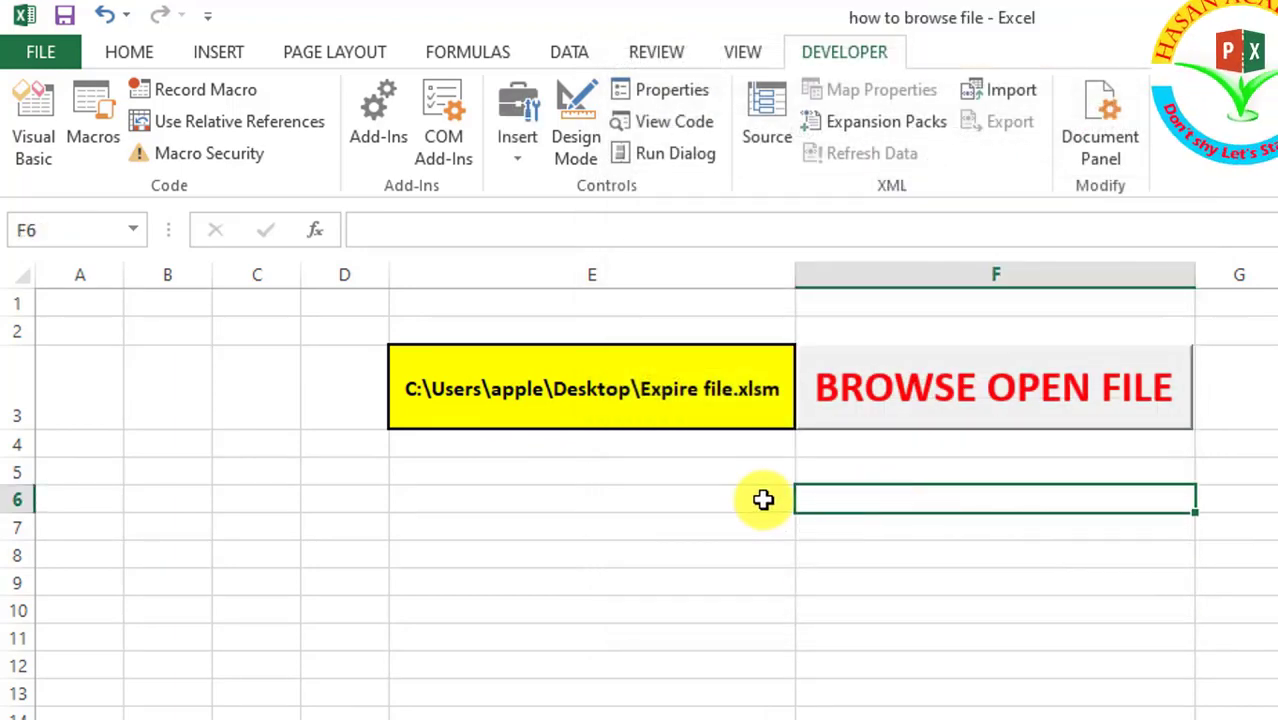
{"action": "left_click", "coordinate": [763, 500]}
- Assign the Browse macro to the BROWSE OPEN FILE button
{"action": "right_click", "coordinate": [925, 391]}
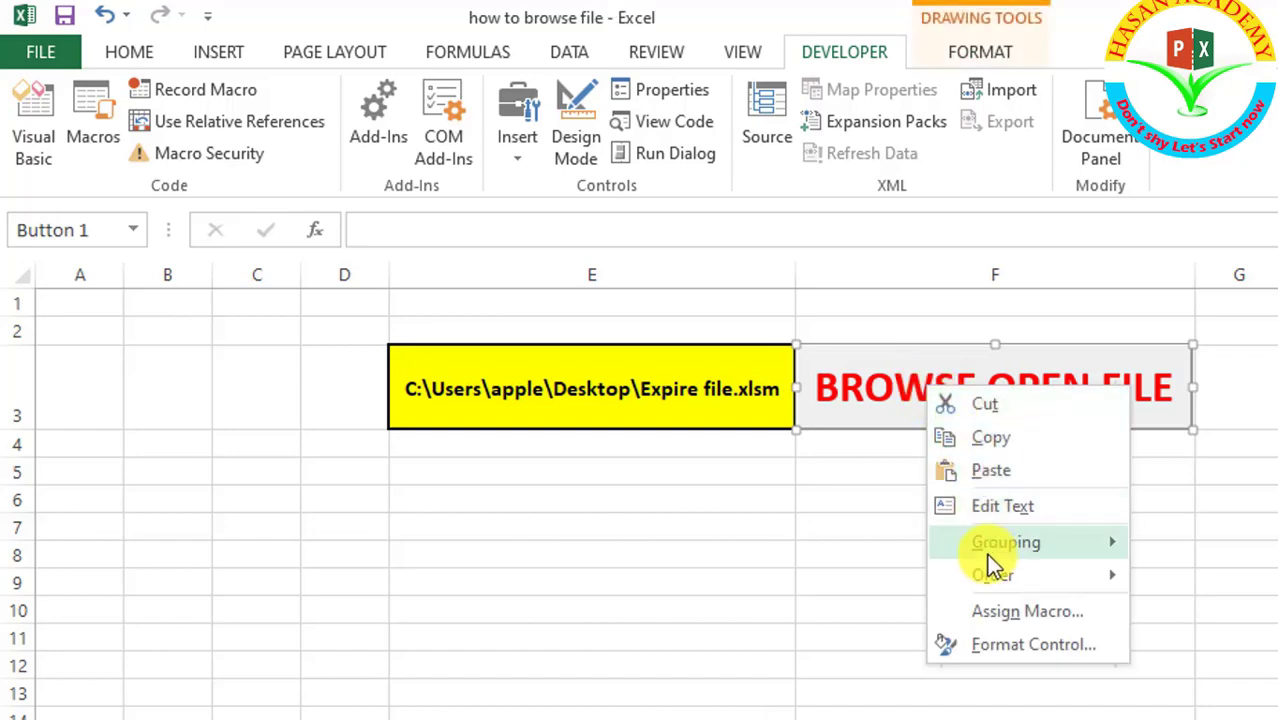
{"action": "left_click", "coordinate": [994, 613]}
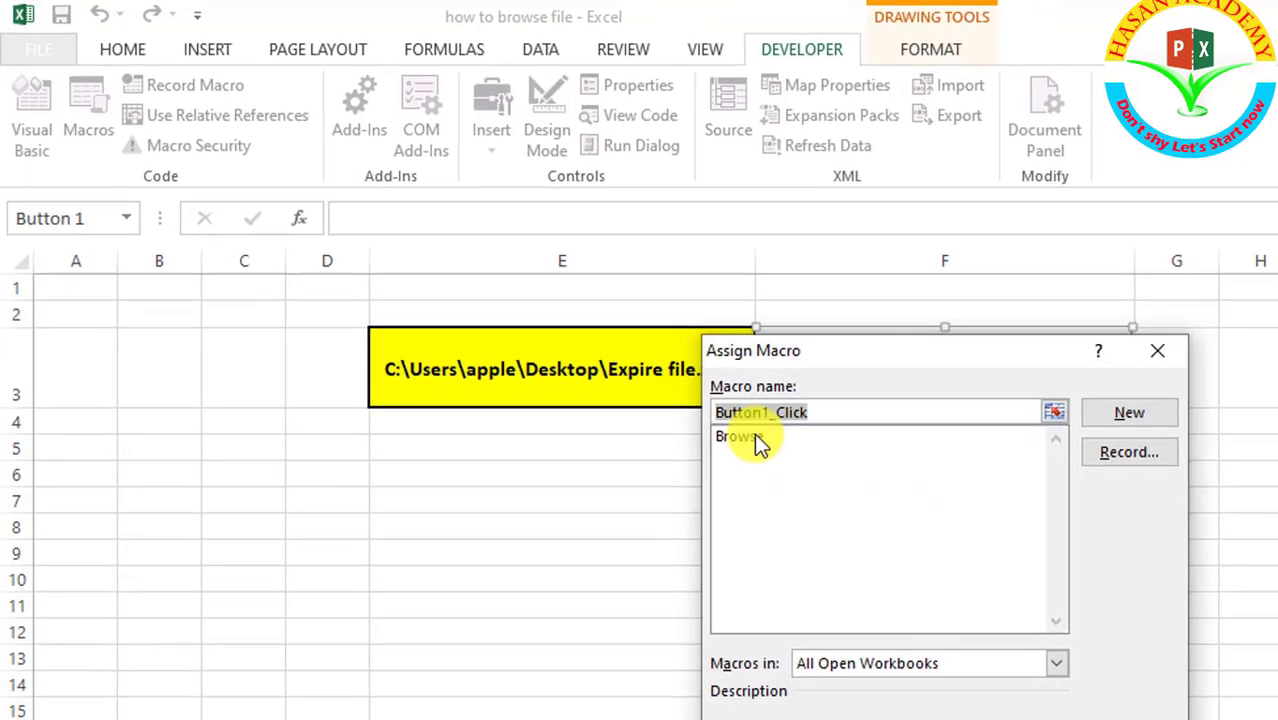
{"action": "left_click", "coordinate": [754, 440]}
{"action": "left_click", "coordinate": [905, 689]}
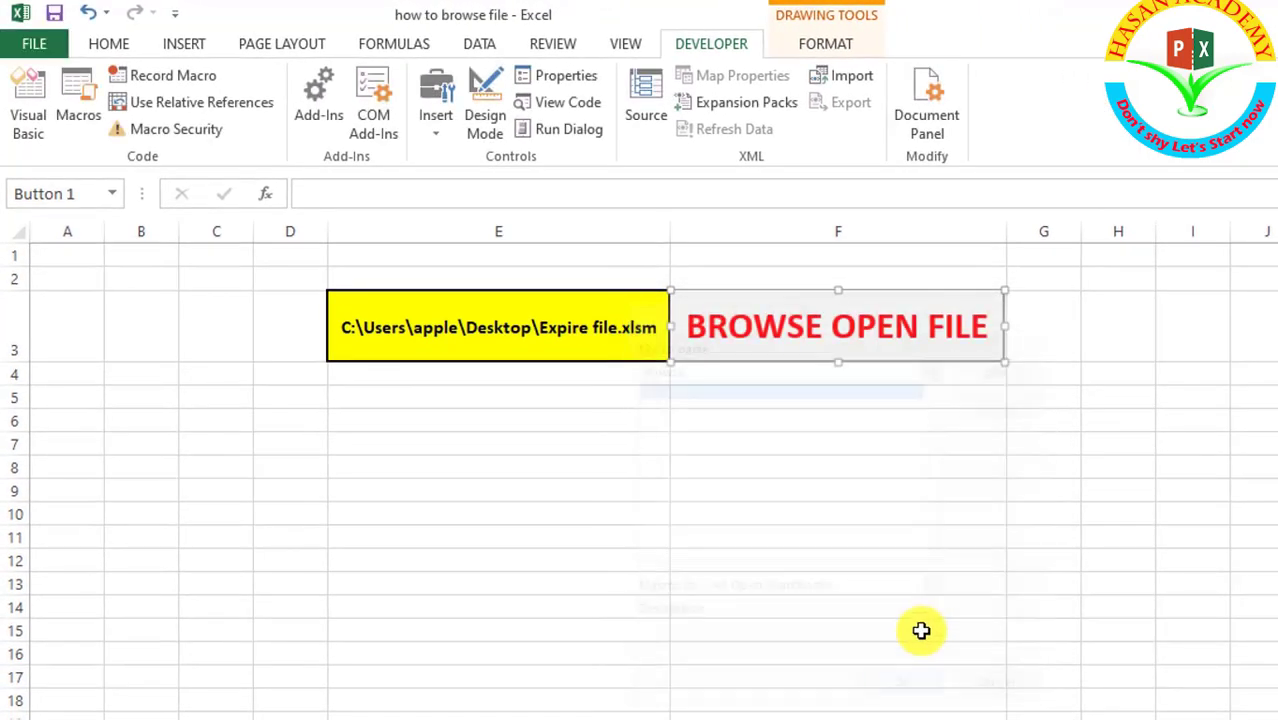
{"action": "left_click", "coordinate": [940, 490]}
- Test the button by choosing Rank Functions on drive F:, filling E3 with F:\Rank Functions.xlsx
{"action": "left_click", "coordinate": [790, 330]}
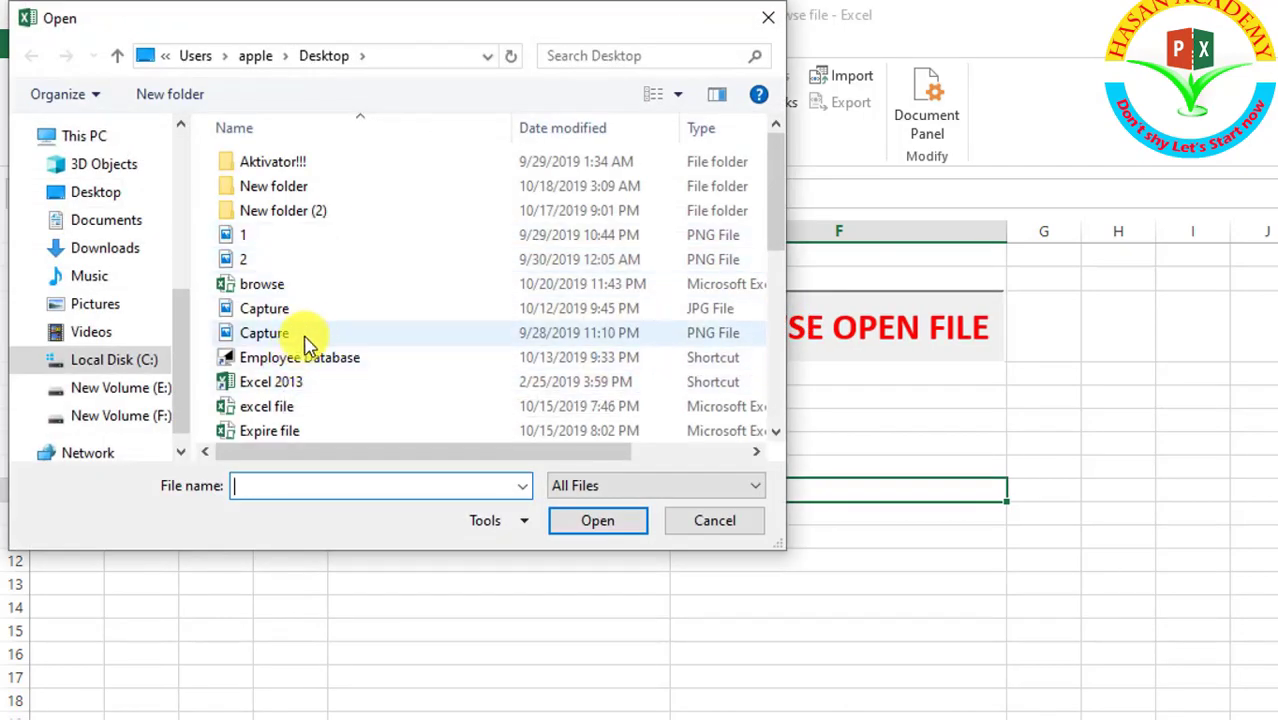
{"action": "left_click", "coordinate": [118, 390]}
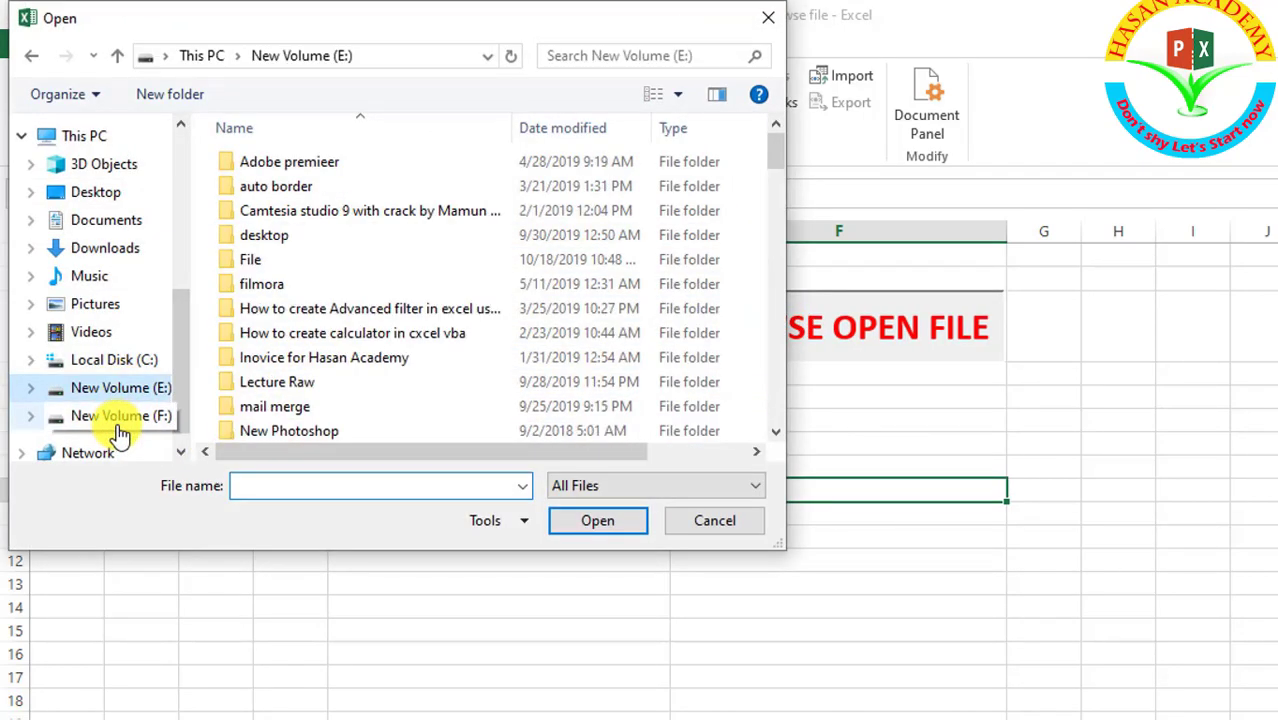
{"action": "left_click", "coordinate": [116, 415]}
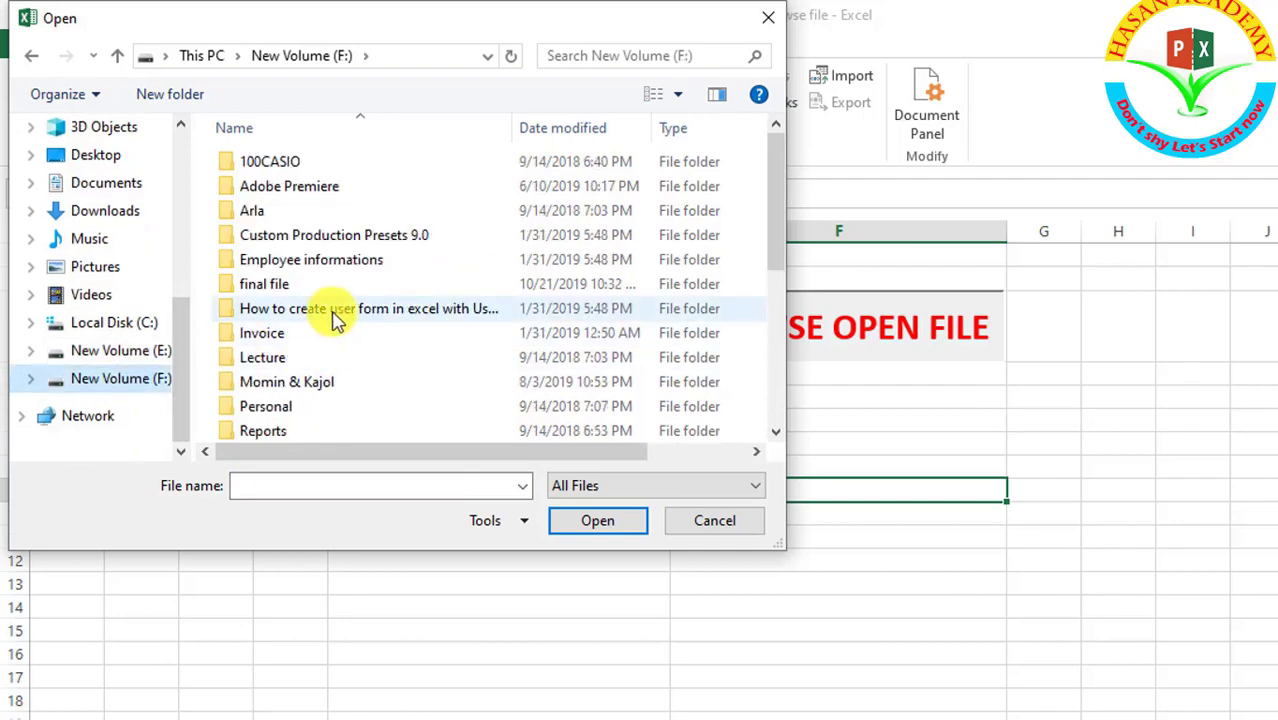
{"action": "left_click_drag", "start_coordinate": [779, 205], "coordinate": [765, 342]}
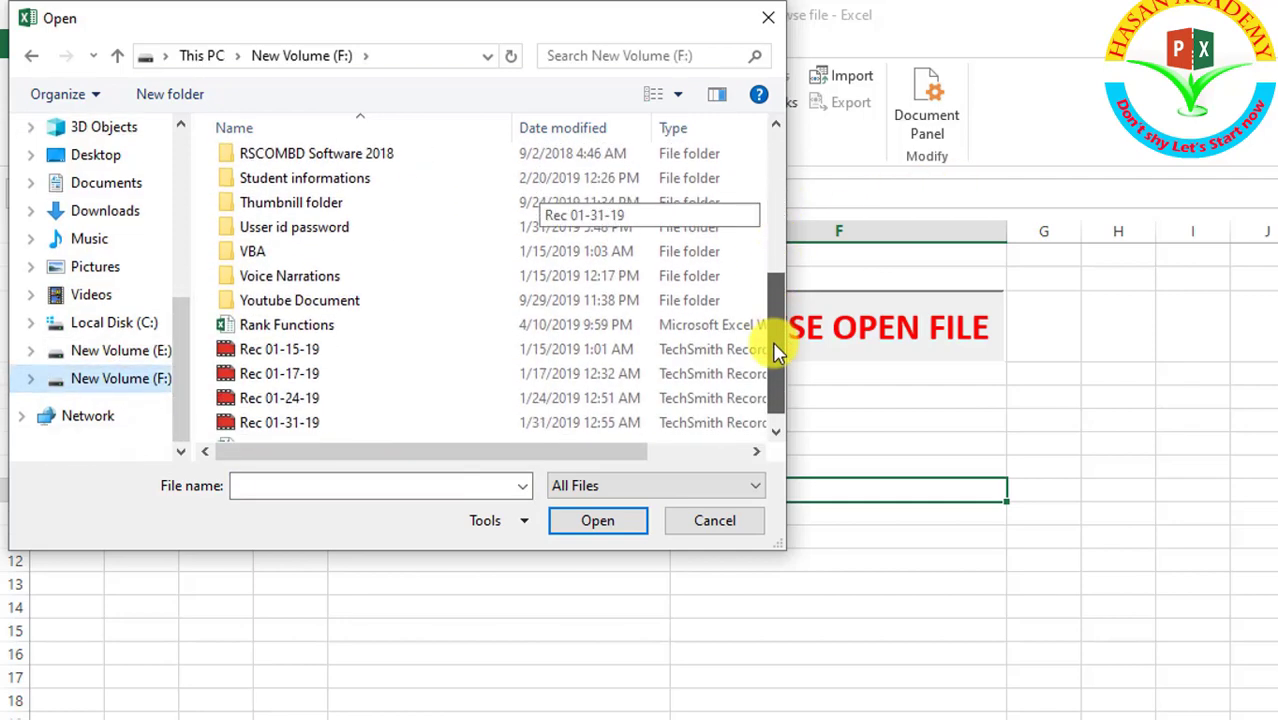
{"action": "double_click", "coordinate": [358, 320]}
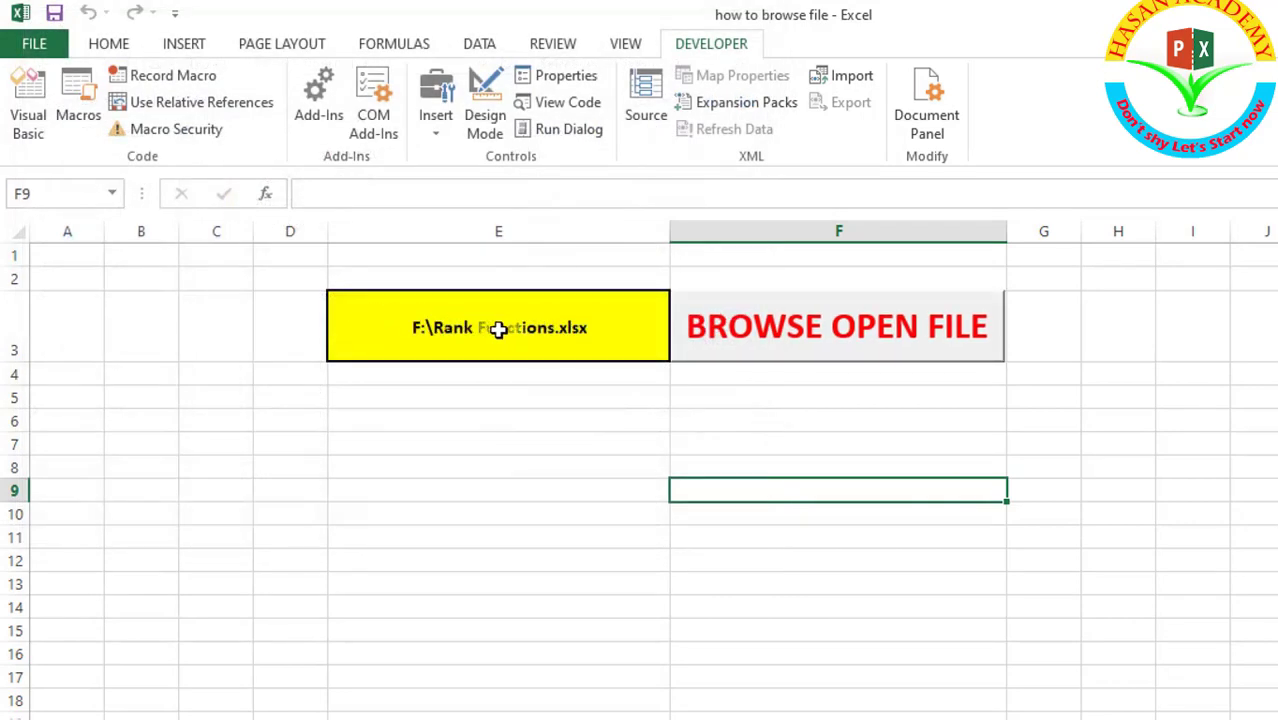
{"action": "left_click", "coordinate": [500, 395]}
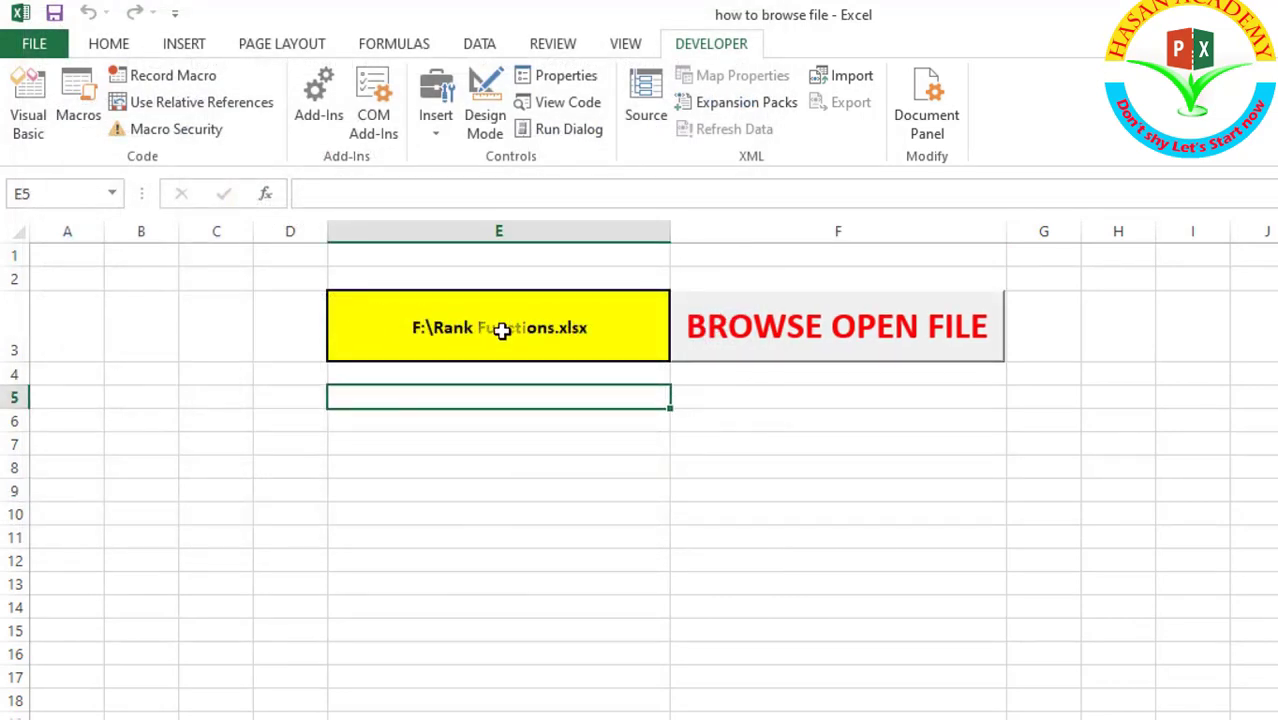
{"action": "left_click", "coordinate": [501, 331]}
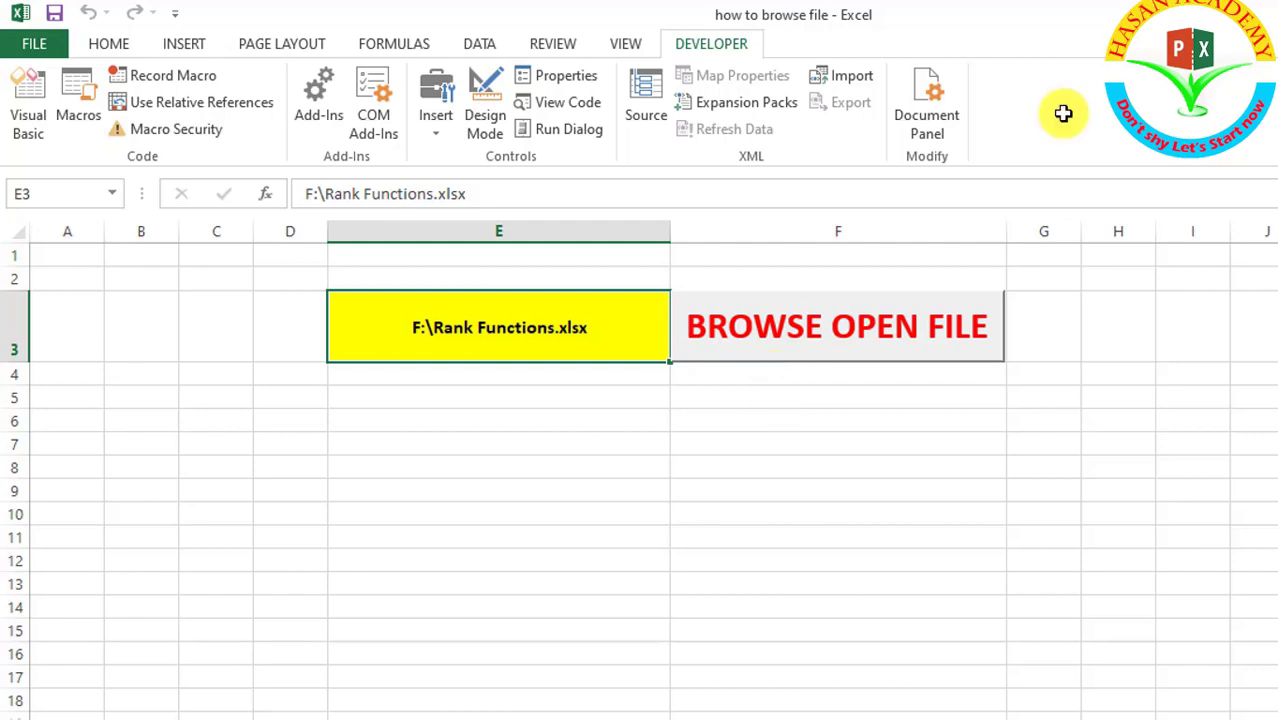
{"action": "left_click", "coordinate": [425, 395]}
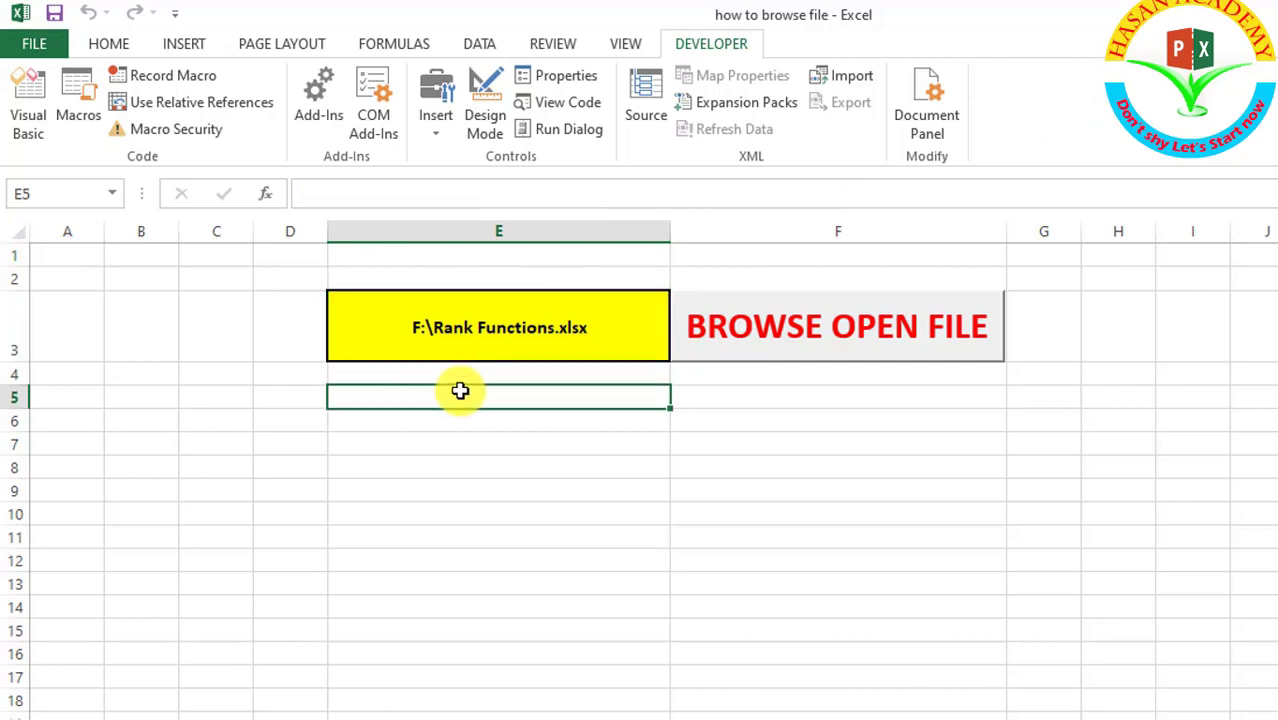